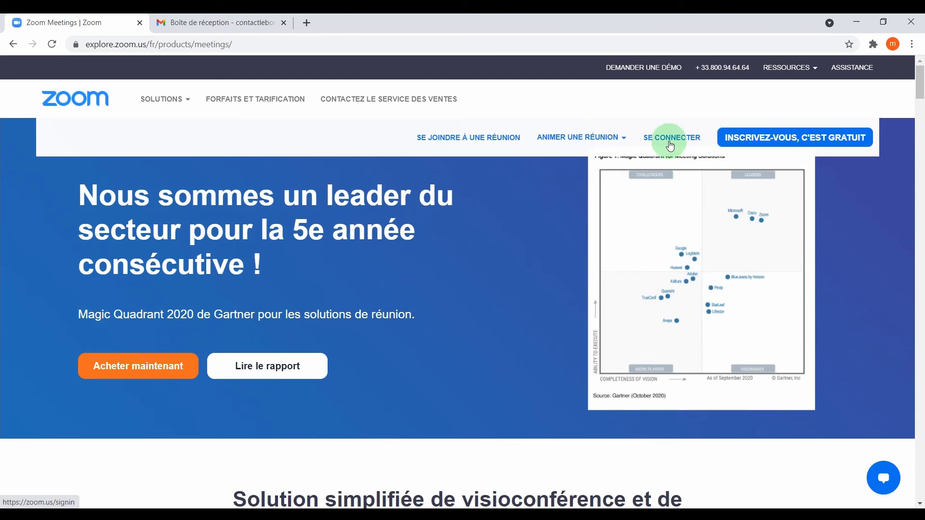
# Start a free Zoom sign-up with birth date 1 Janv. 2000.
pyautogui.click(758, 139)
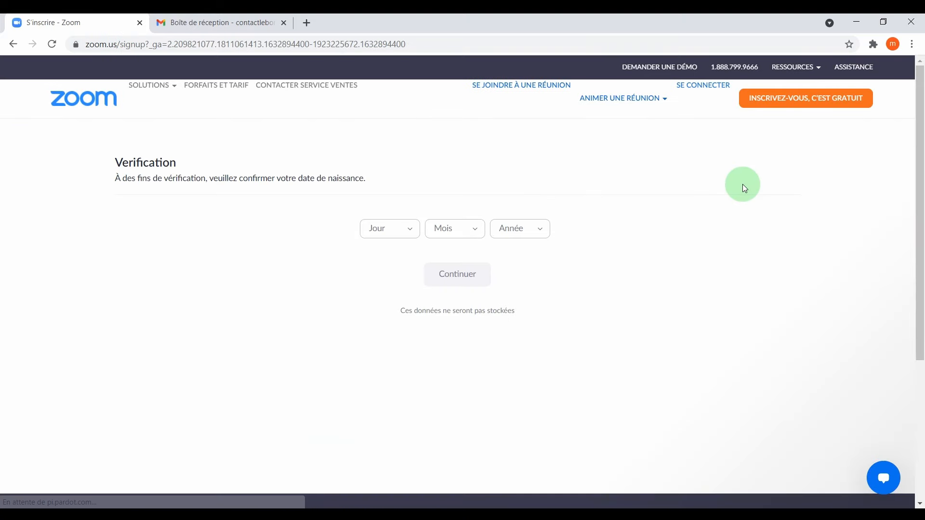
pyautogui.click(395, 233)
pyautogui.click(393, 256)
pyautogui.click(450, 228)
pyautogui.click(454, 252)
pyautogui.click(504, 238)
pyautogui.click(510, 270)
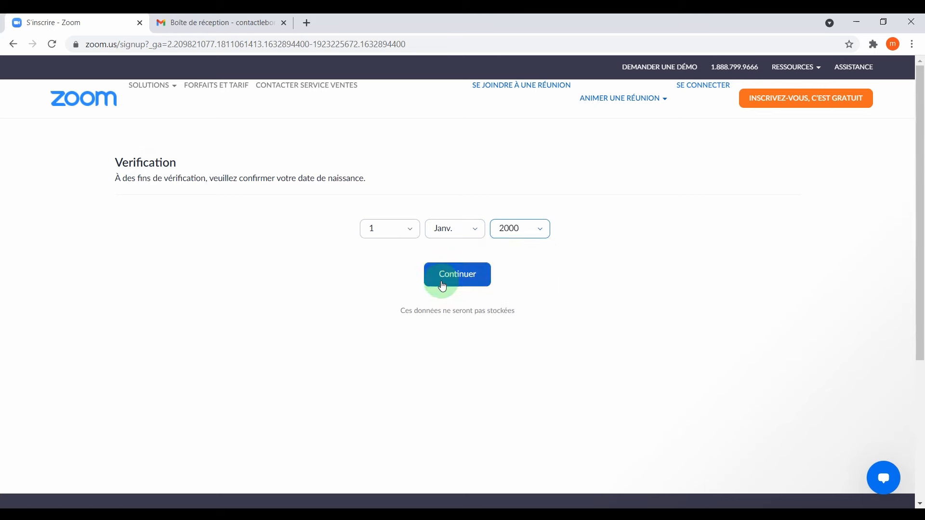
pyautogui.click(455, 273)
# Submit the sign-up with an e-mail address and dismiss the newsletter consent prompt.
pyautogui.click(592, 208)
pyautogui.click(545, 269)
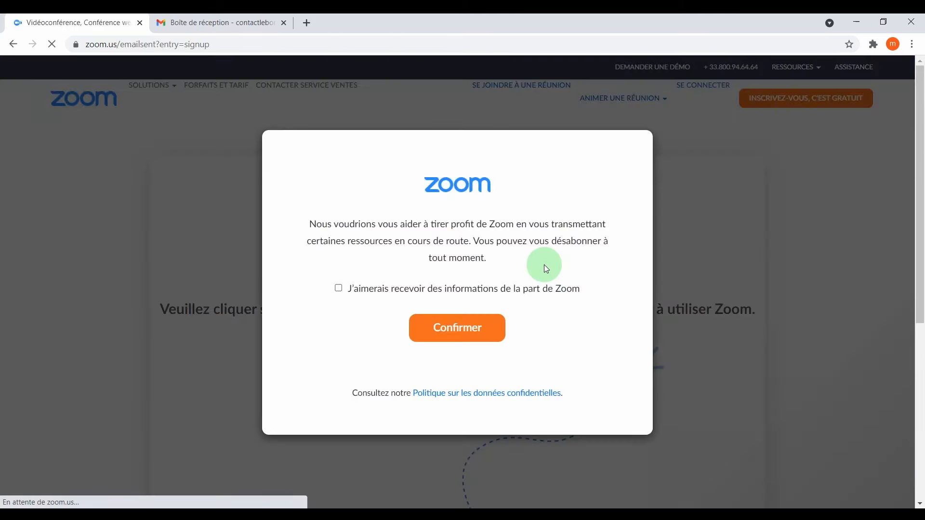
pyautogui.click(487, 326)
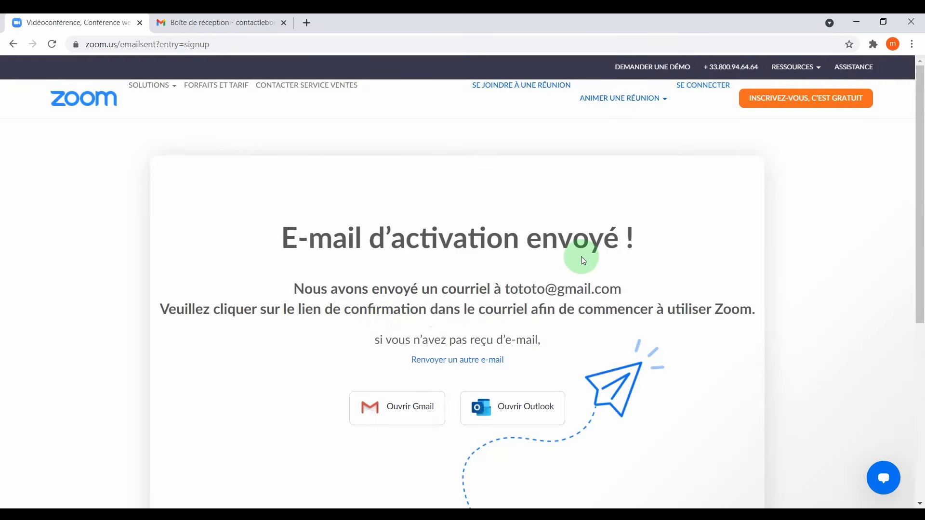
# Sign in with the account e-mail and password, declining Chrome's offer to save the password.
pyautogui.click(703, 88)
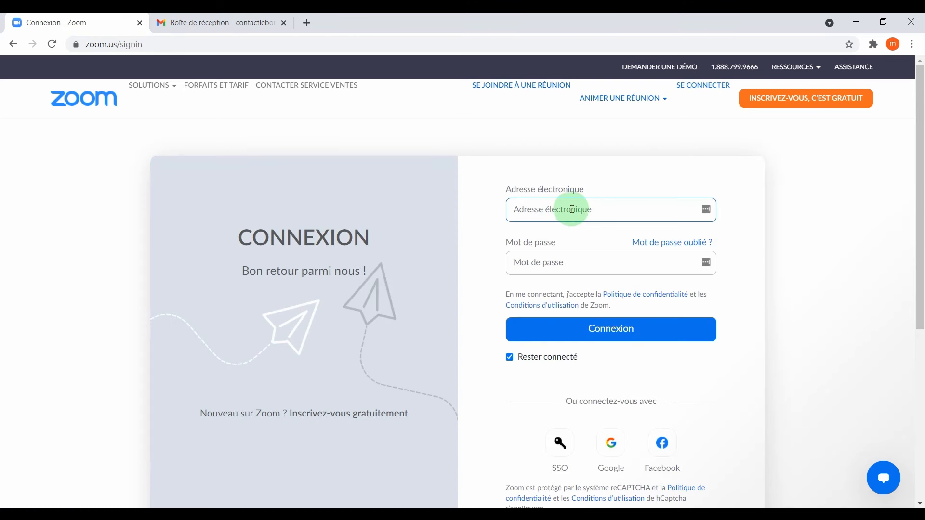
pyautogui.hotkey('ctrl', 'v')
pyautogui.click(562, 262)
pyautogui.write('••')
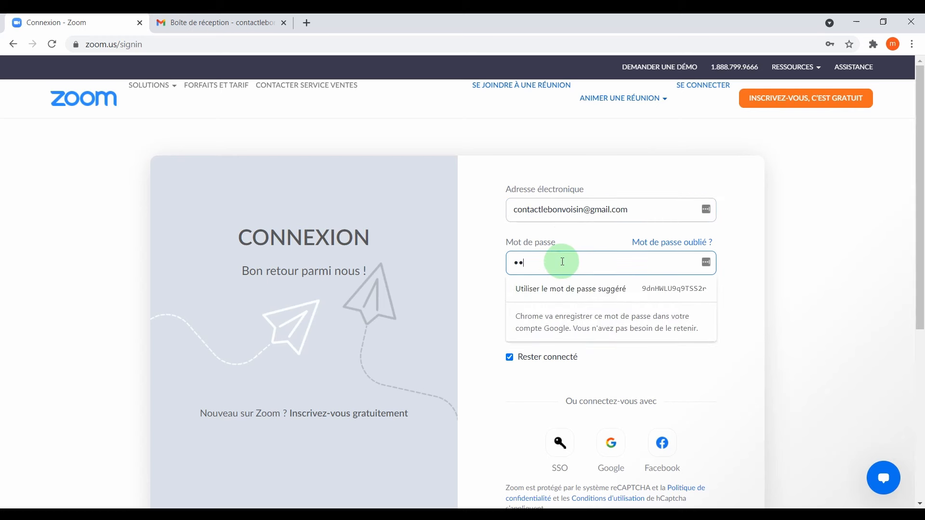
pyautogui.write('•••••••')
pyautogui.click(561, 326)
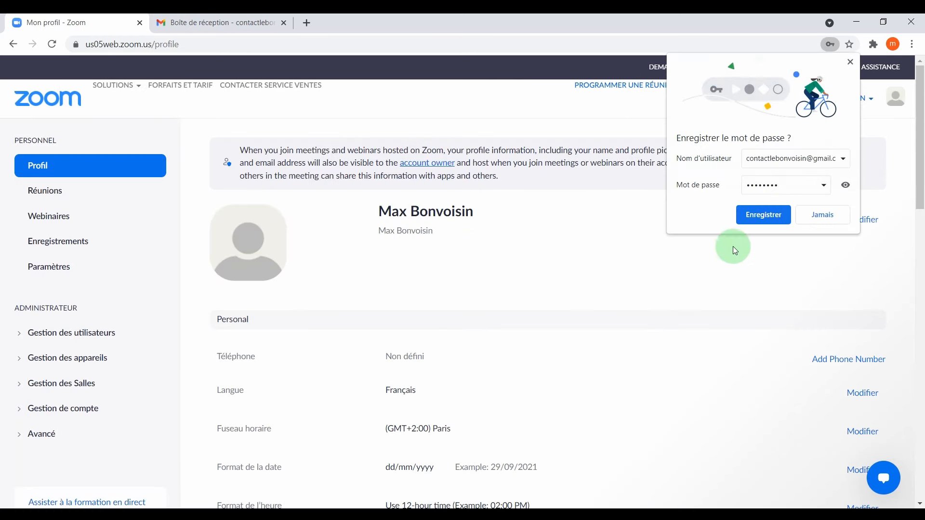
pyautogui.click(735, 250)
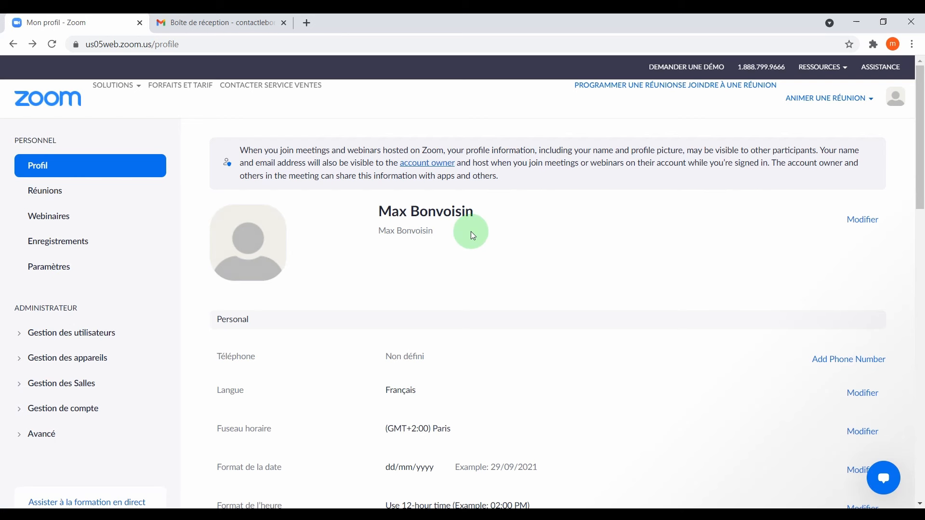
# Schedule a new meeting from Réunions, keeping the subject 'Ma réunion' and setting the start time to 7:00.
pyautogui.click(68, 190)
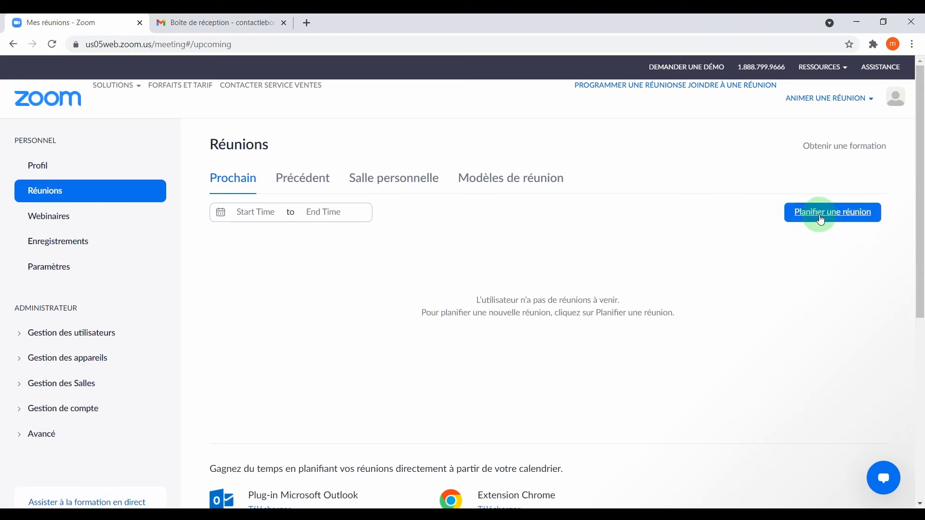
pyautogui.click(822, 219)
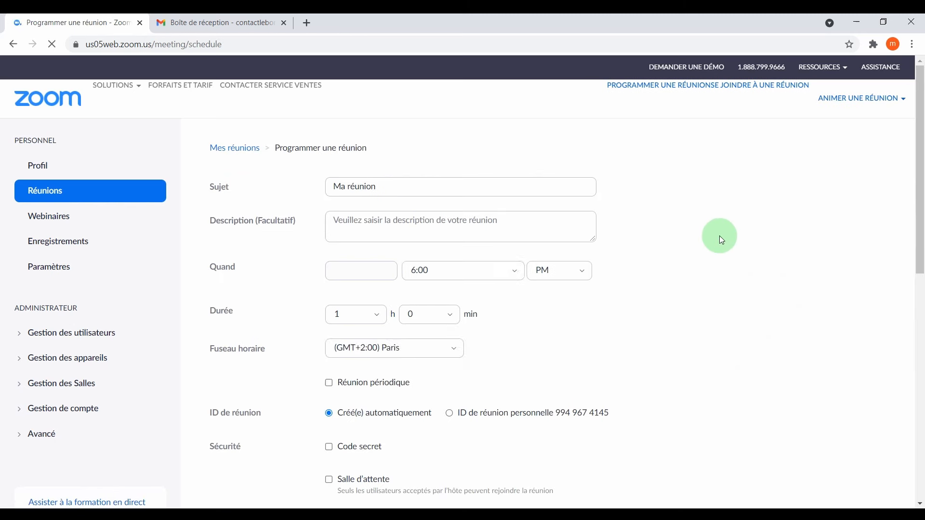
pyautogui.tripleClick(371, 188)
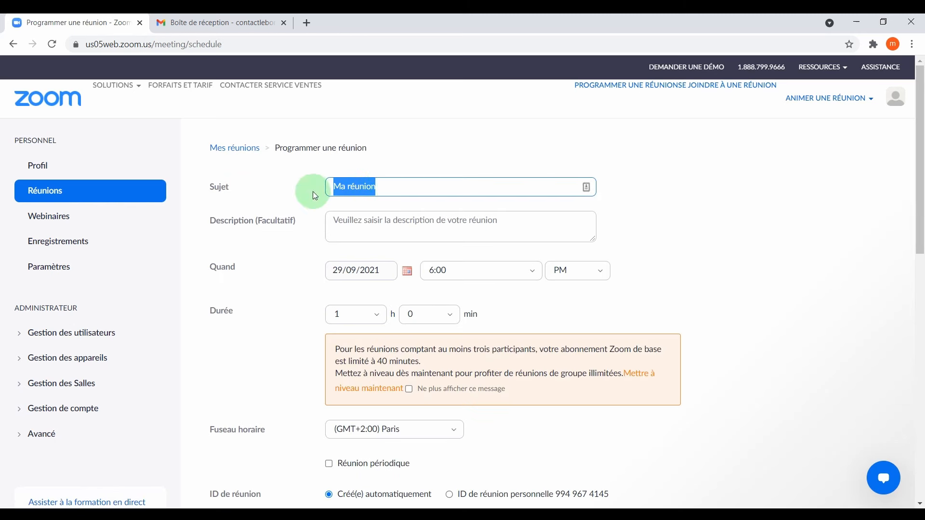
pyautogui.click(394, 224)
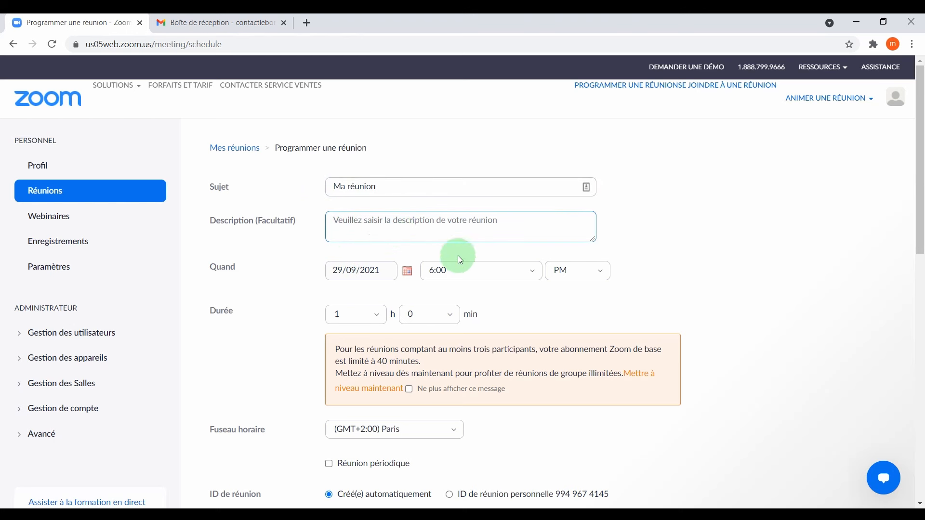
pyautogui.click(469, 274)
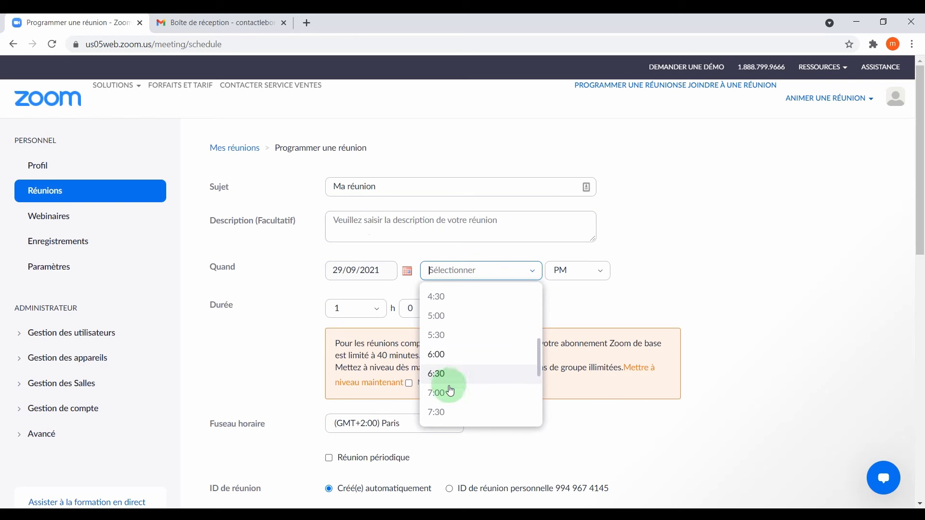
pyautogui.click(450, 396)
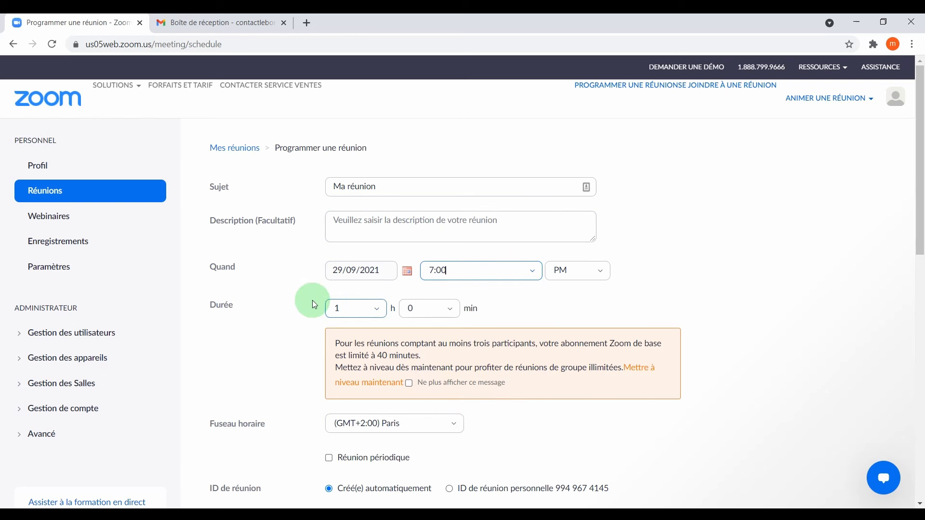
pyautogui.scroll(-1, 479, 300)
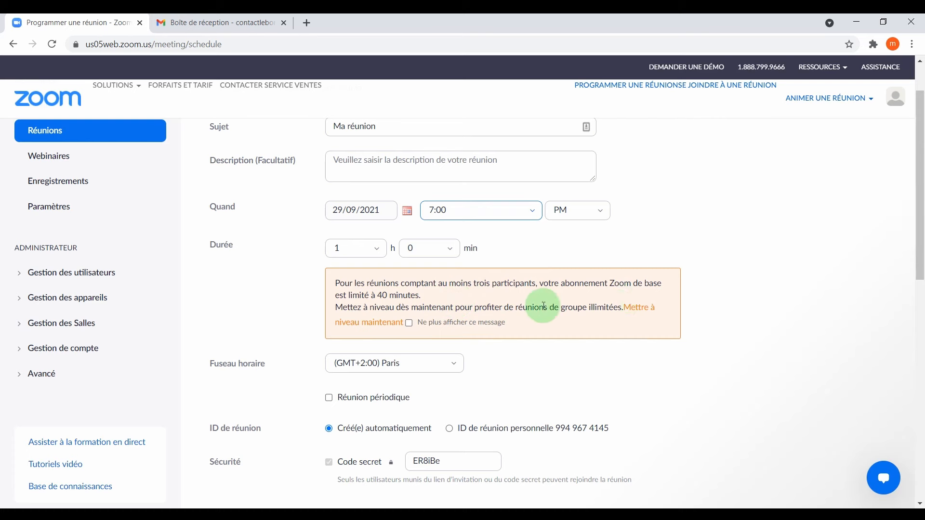
# Follow 'Mettre à niveau maintenant', then open 'Afficher le comparatif complet des forfaits'.
pyautogui.click(649, 312)
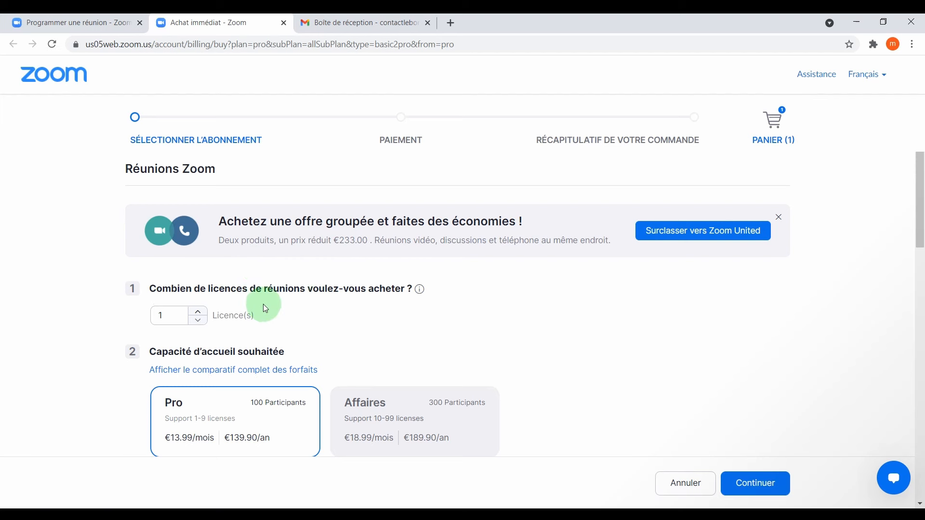
pyautogui.scroll(-1, 289, 275)
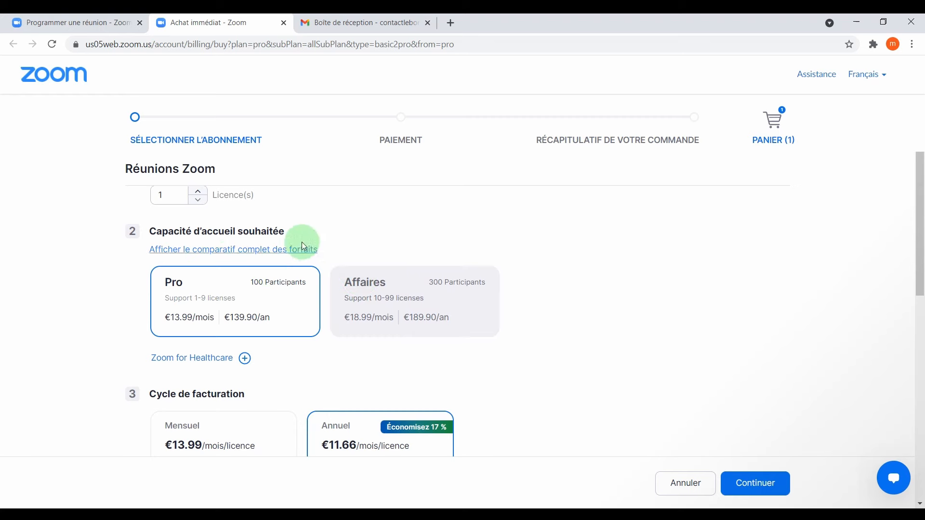
pyautogui.click(278, 254)
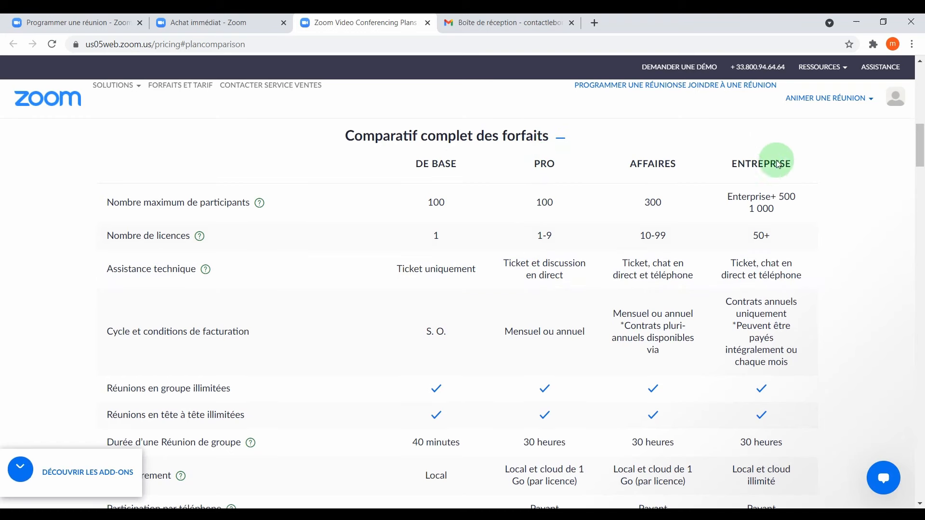
# Highlight the free plan's 40-minute limit and Local recording value in the comparison table.
pyautogui.scroll(-1, 435, 207)
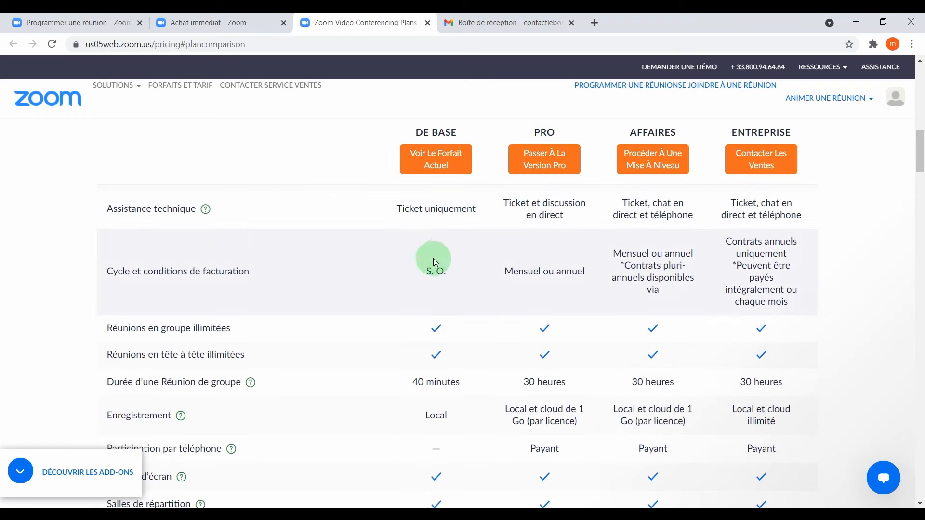
pyautogui.scroll(-2, 436, 256)
pyautogui.scroll(-1, 426, 236)
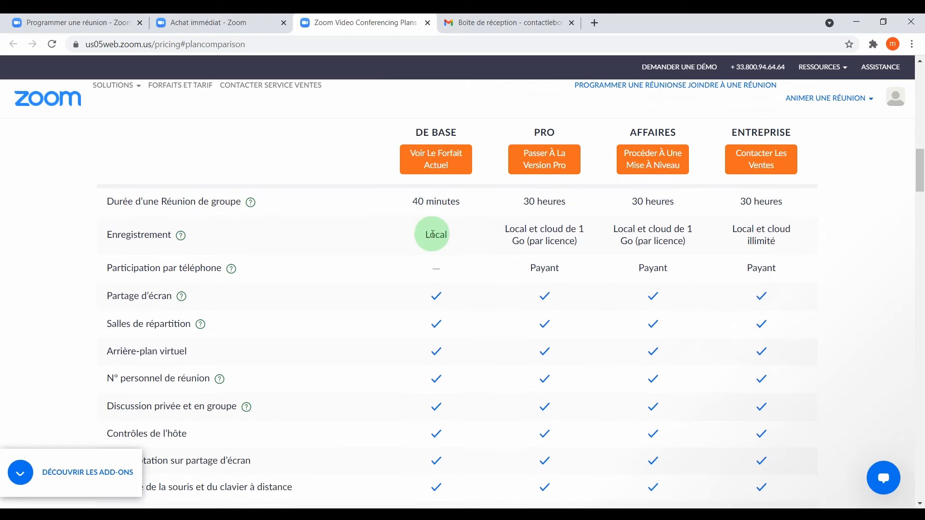
pyautogui.moveTo(414, 206); pyautogui.dragTo(460, 202)
pyautogui.doubleClick(530, 201)
pyautogui.click(437, 242)
pyautogui.doubleClick(436, 236)
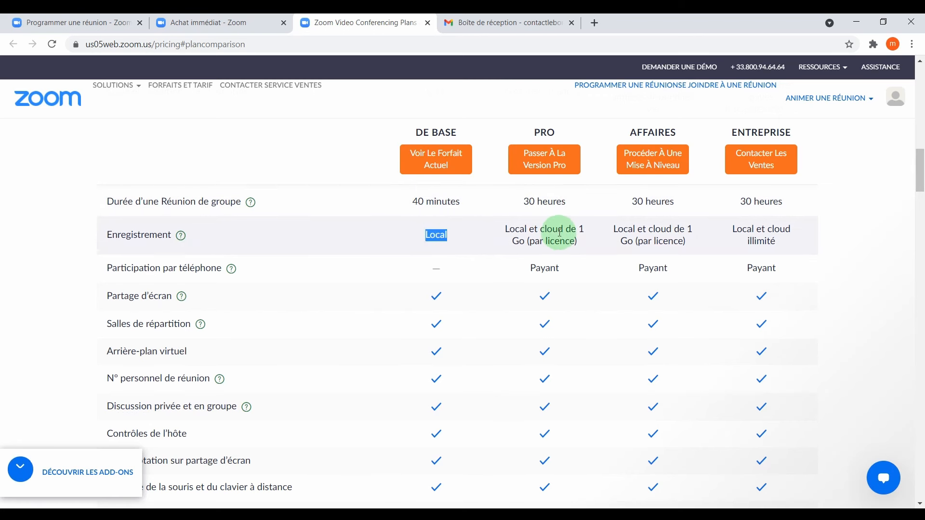
# Review the De Base plan values again, then return to the 'Programmer une réunion' tab.
pyautogui.scroll(-1, 453, 251)
pyautogui.scroll(1, 379, 318)
pyautogui.scroll(-6, 391, 316)
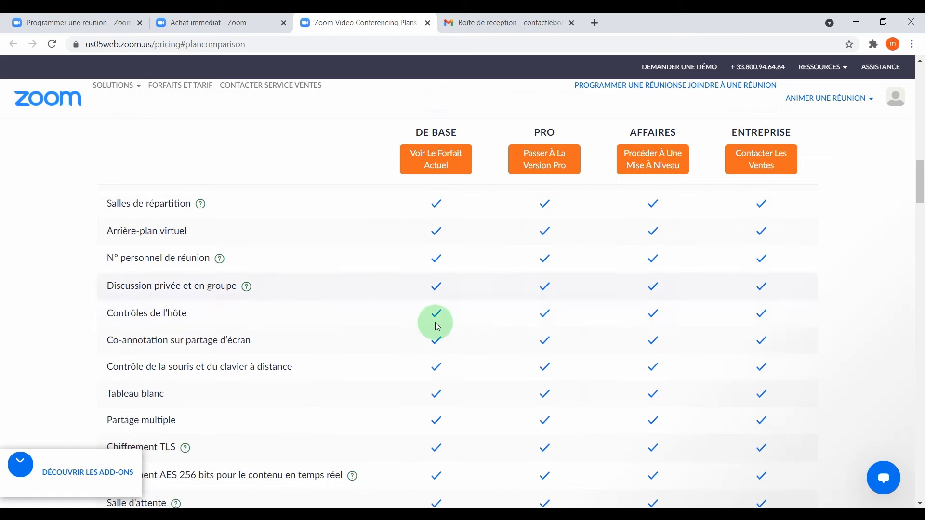
pyautogui.scroll(-5, 485, 327)
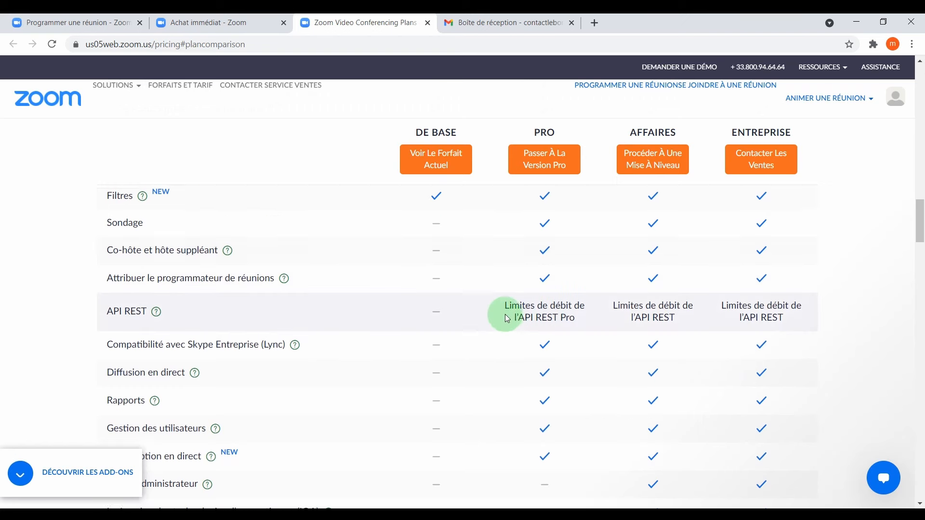
pyautogui.scroll(5, 502, 313)
pyautogui.scroll(1, 434, 356)
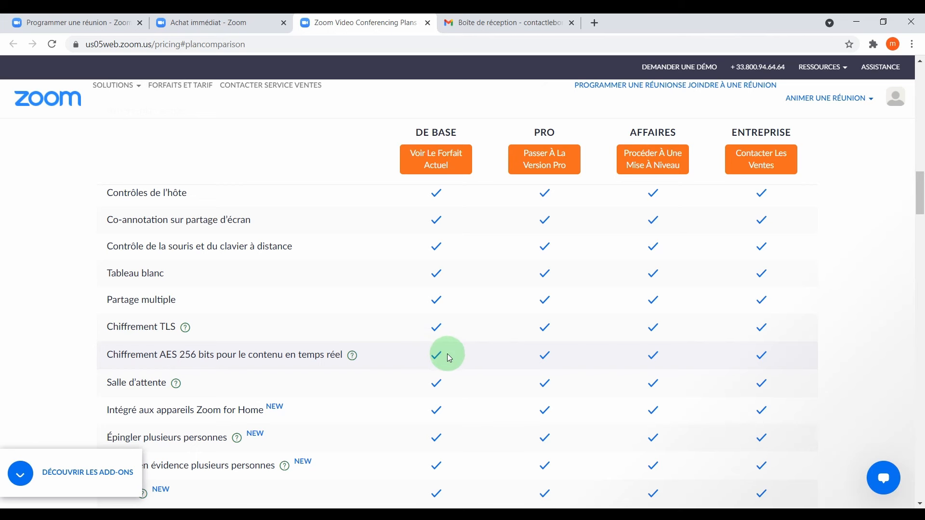
pyautogui.scroll(2, 447, 354)
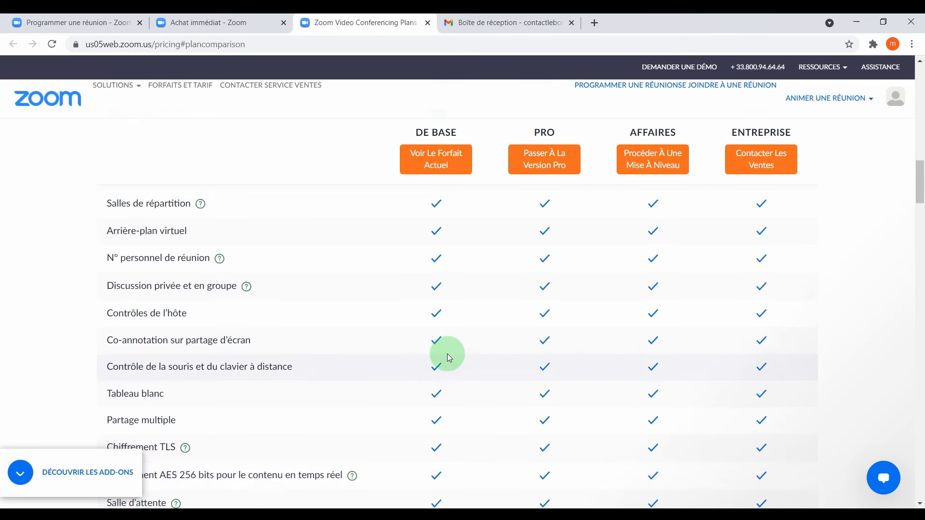
pyautogui.scroll(4, 447, 353)
pyautogui.doubleClick(444, 355)
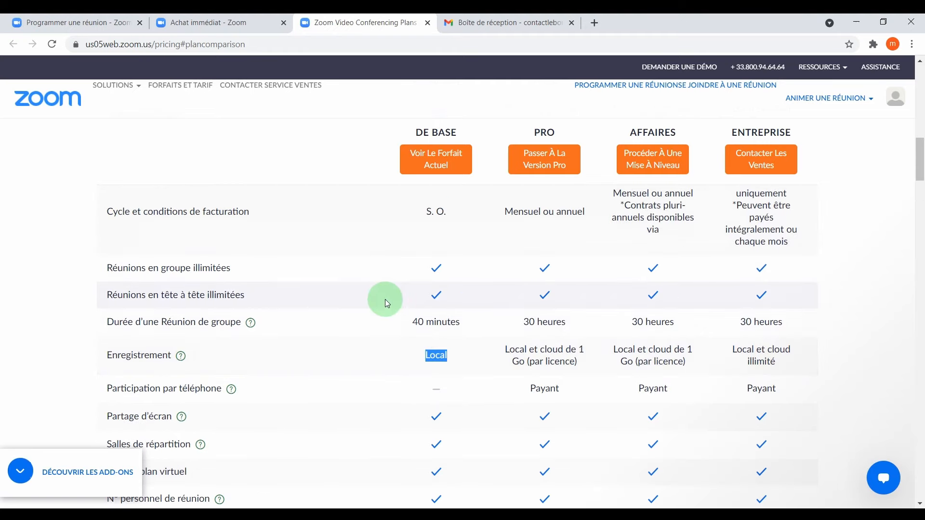
pyautogui.scroll(4, 385, 299)
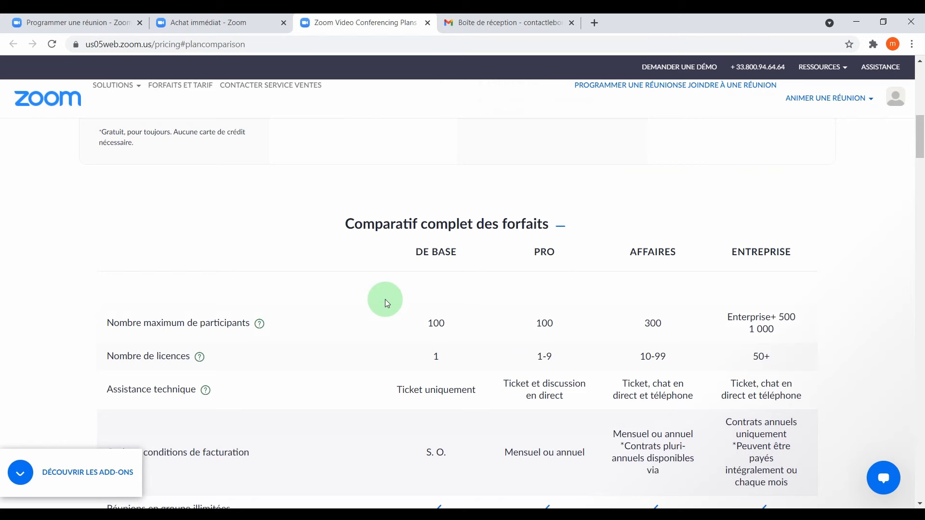
pyautogui.click(106, 26)
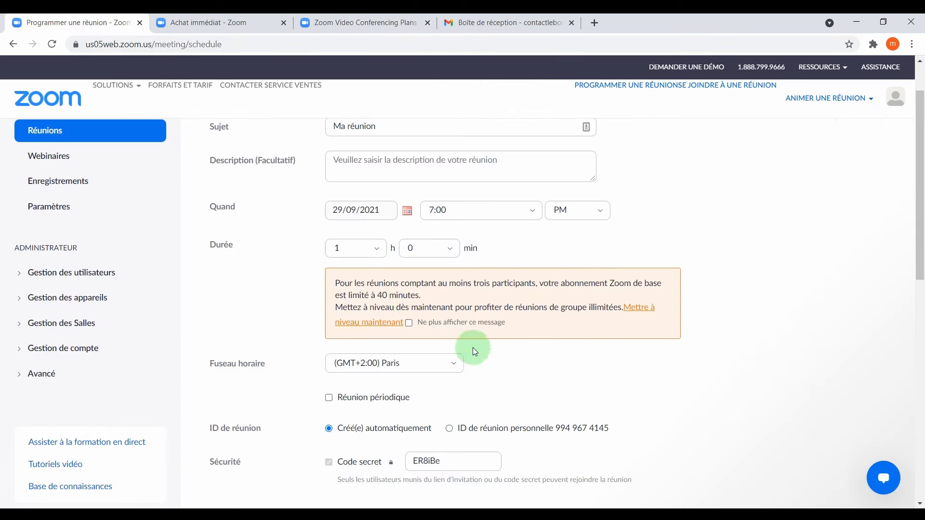
pyautogui.scroll(-5, 456, 341)
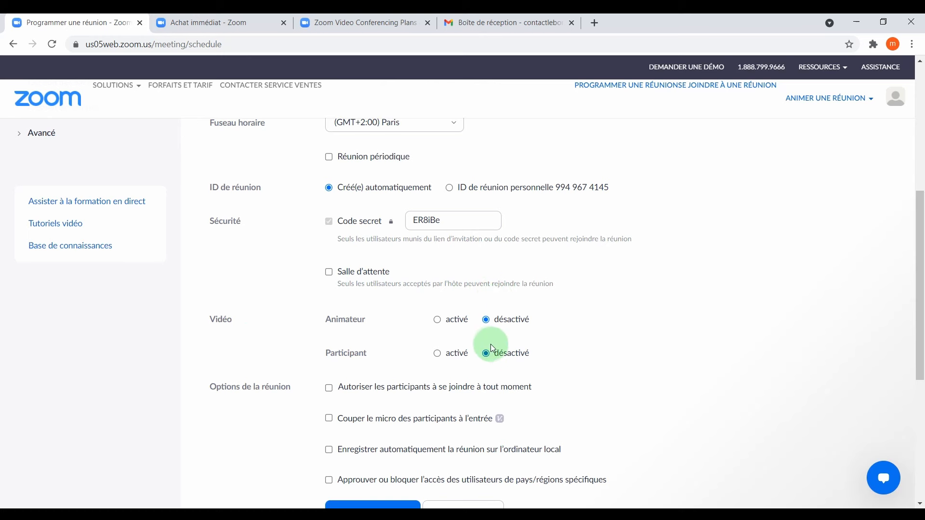
pyautogui.scroll(-4, 432, 341)
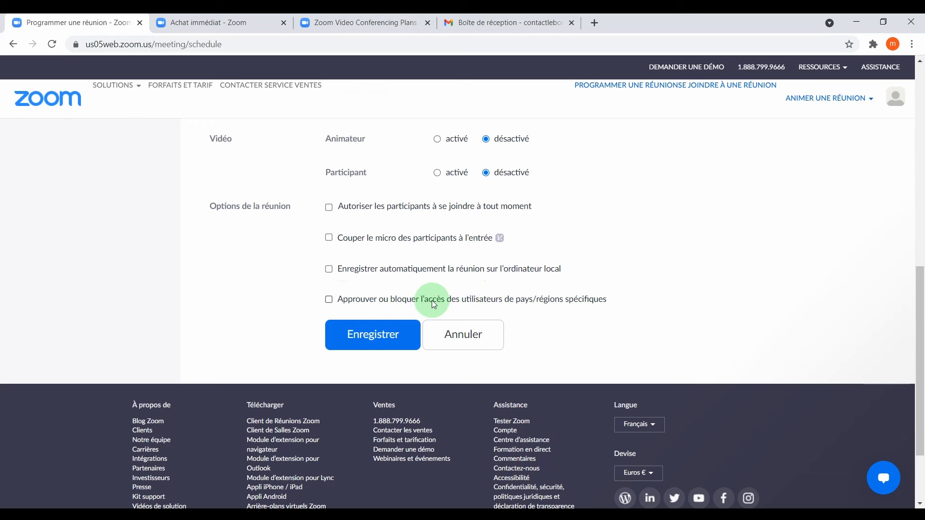
# Save the scheduled meeting and copy its invitation to the clipboard.
pyautogui.click(395, 336)
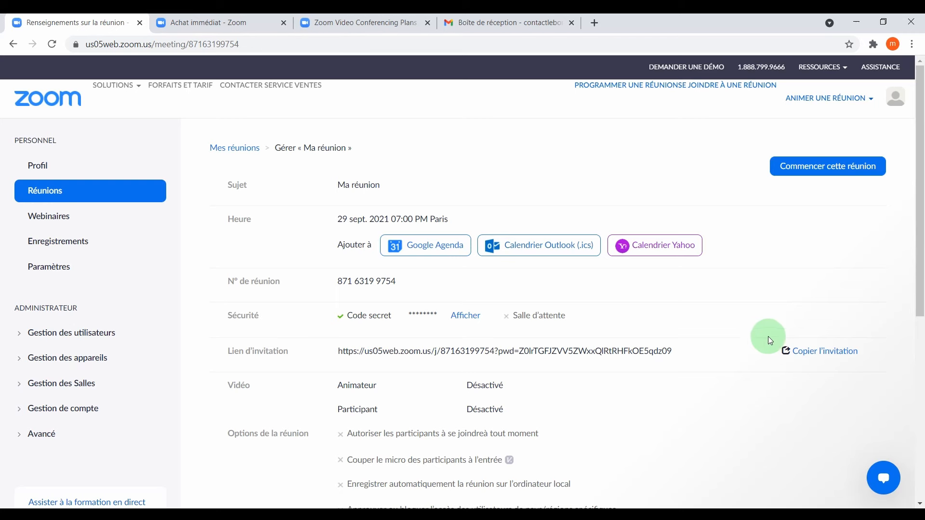
pyautogui.click(809, 351)
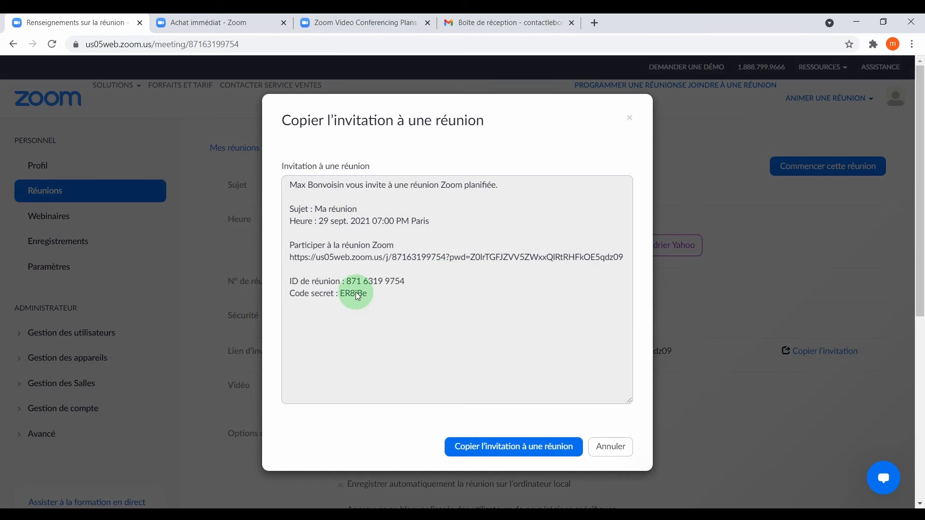
pyautogui.click(499, 450)
pyautogui.hotkey('ctrl', 'c')
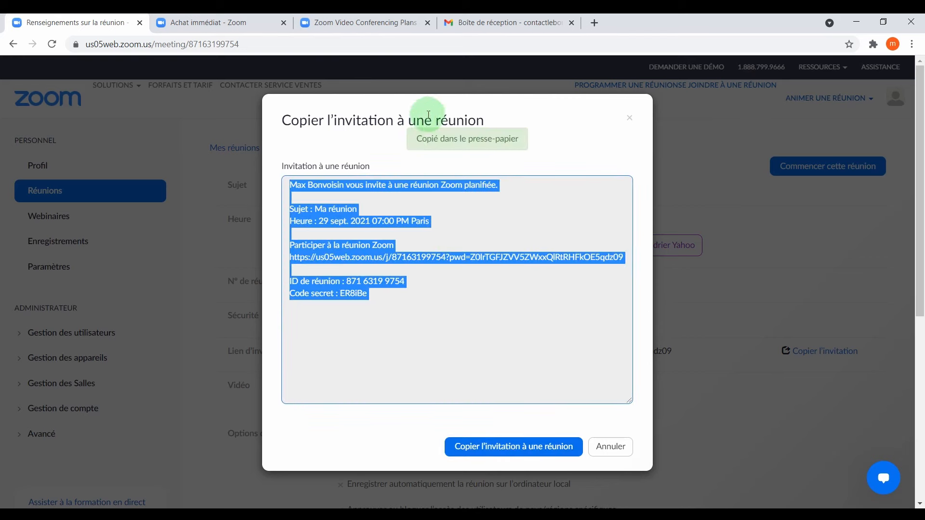
# Paste the invitation into the Gmail draft titled ZOOM, send it, and return to Zoom.
pyautogui.click(489, 26)
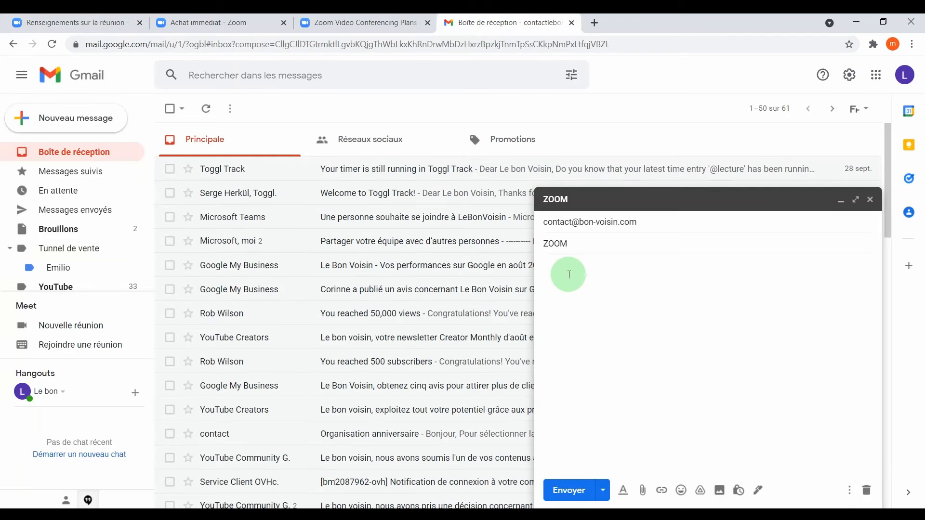
pyautogui.hotkey('ctrl', 'v')
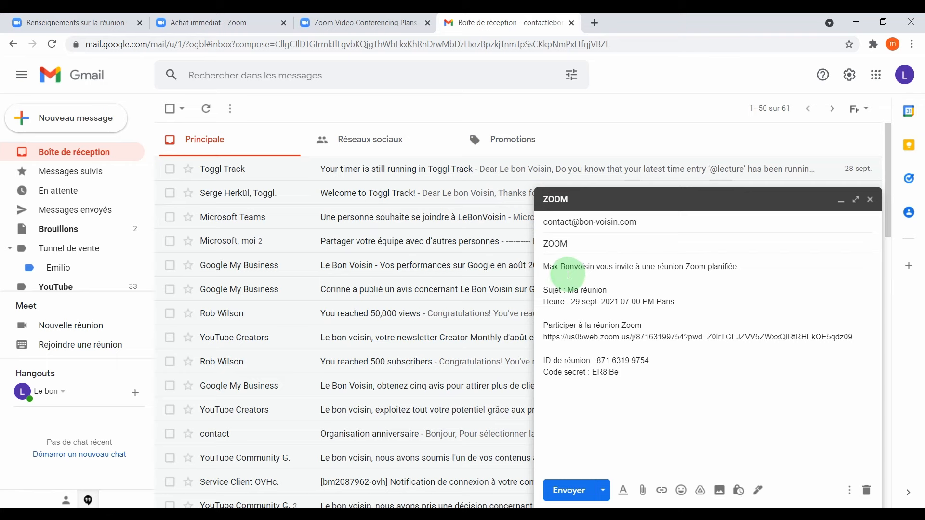
pyautogui.click(569, 491)
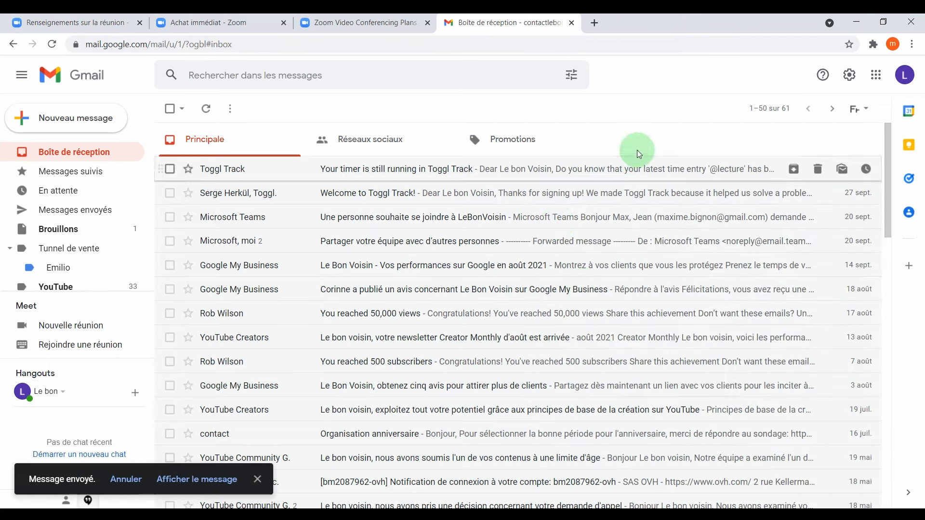
pyautogui.click(74, 22)
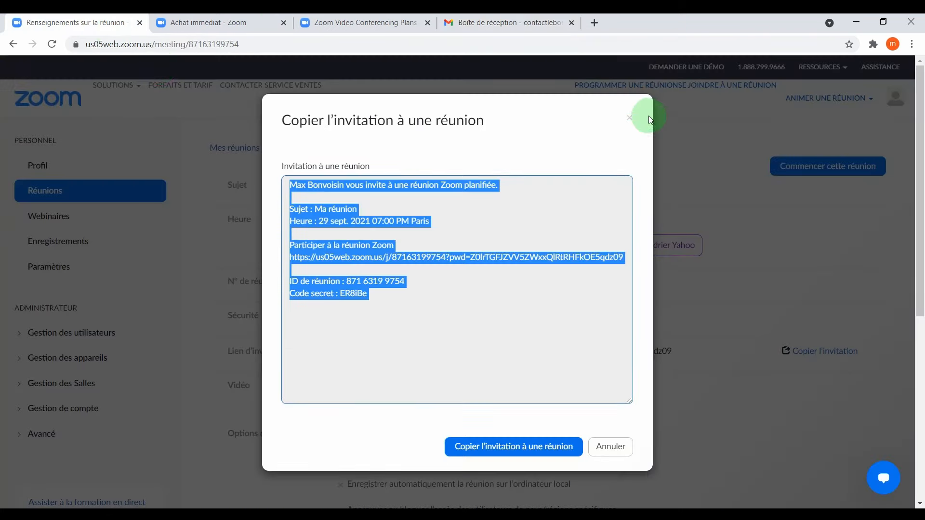
# Close the invitation dialog, start 'Ma réunion', and dismiss the cookie notice.
pyautogui.click(630, 118)
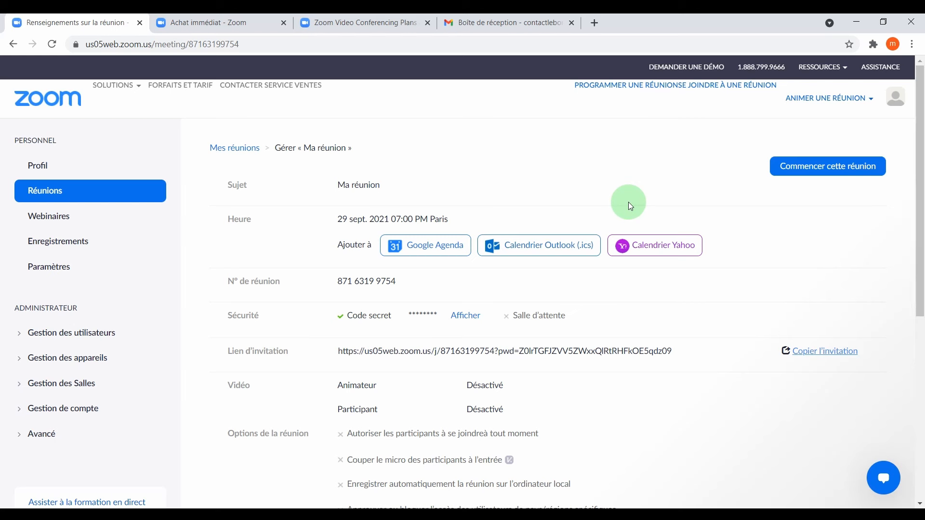
pyautogui.click(818, 176)
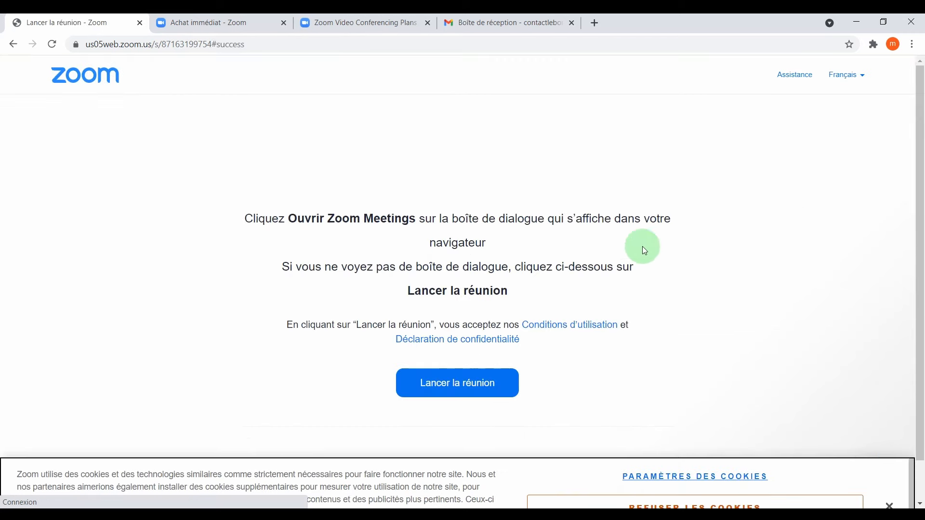
pyautogui.click(890, 460)
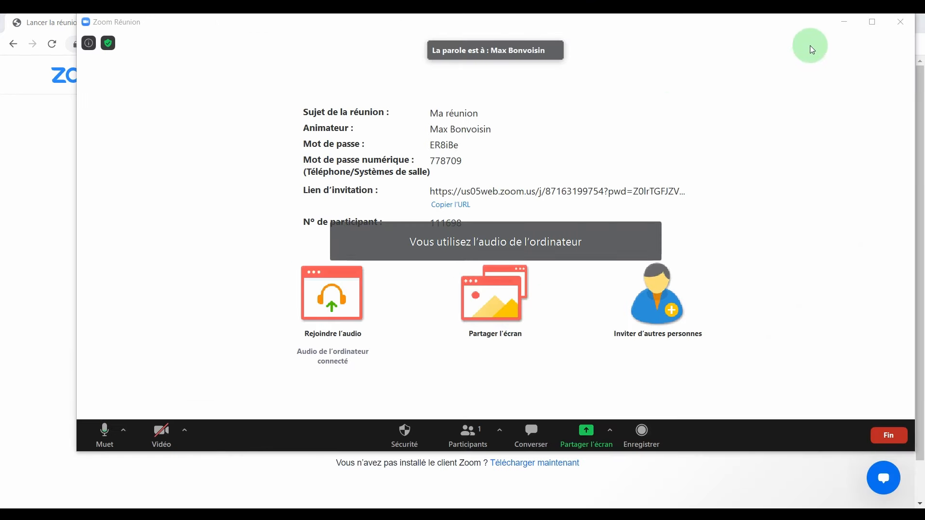
# Maximize the meeting window and mute your microphone with Alt+A.
pyautogui.click(872, 22)
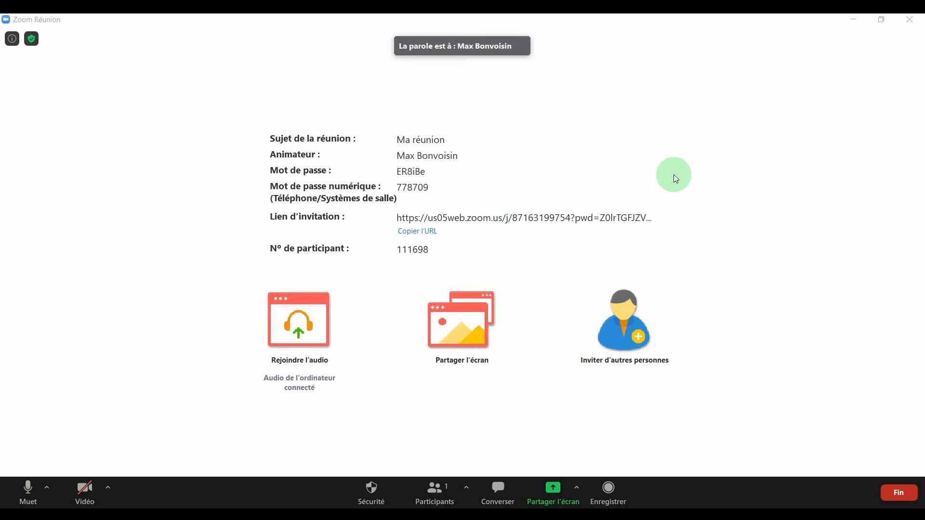
pyautogui.hotkey('alt', 'a')
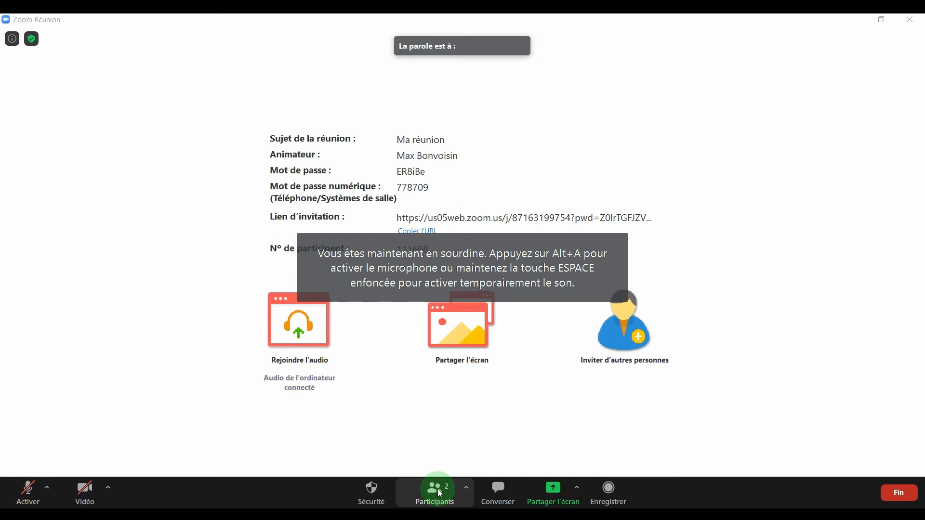
pyautogui.click(467, 489)
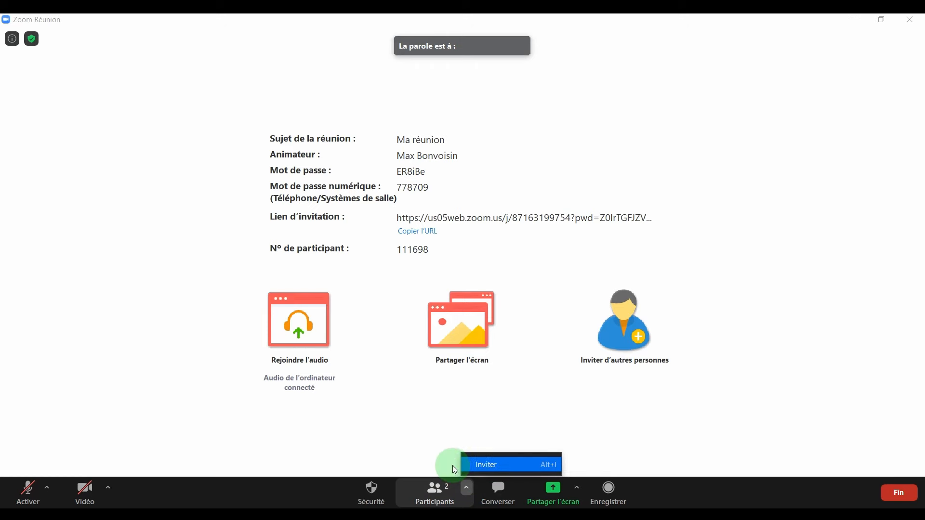
# Open and widen the Participants list, then ask the other participant to start their video.
pyautogui.click(435, 490)
pyautogui.click(434, 489)
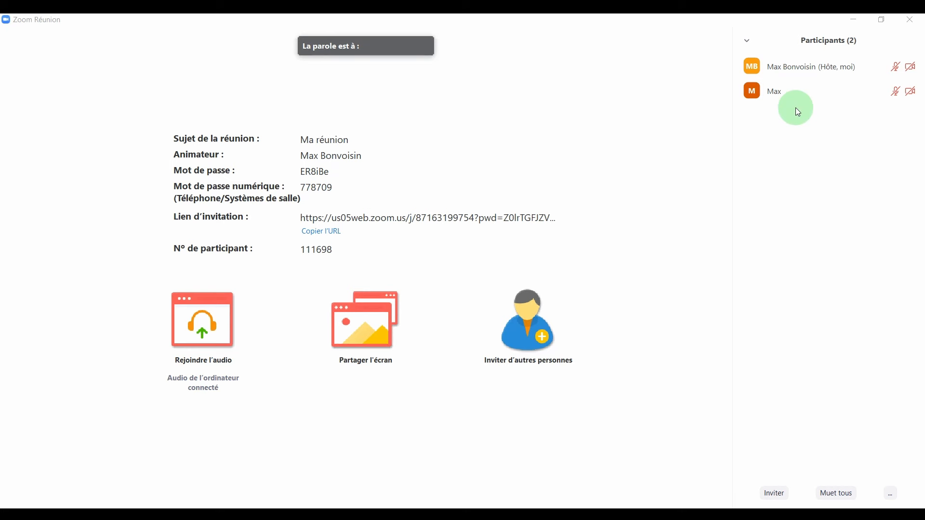
pyautogui.moveTo(734, 134); pyautogui.dragTo(605, 137)
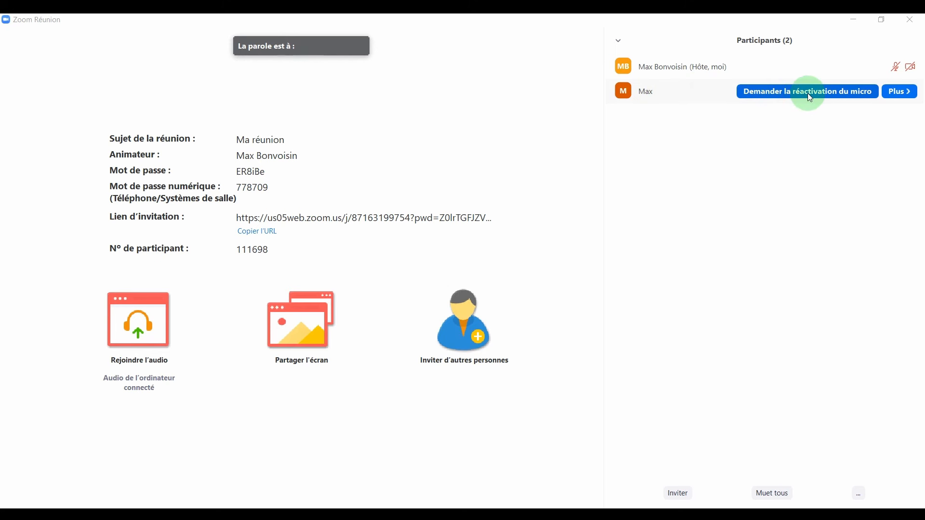
pyautogui.click(899, 92)
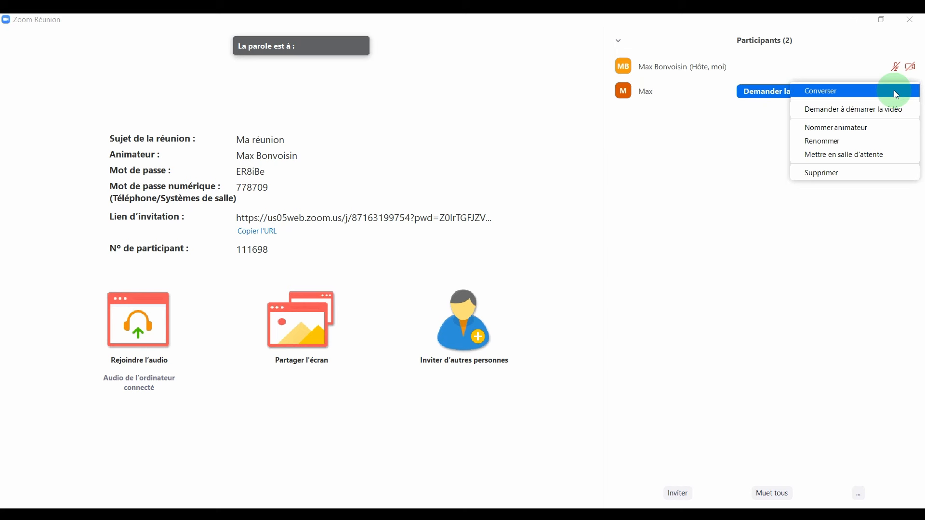
pyautogui.click(892, 110)
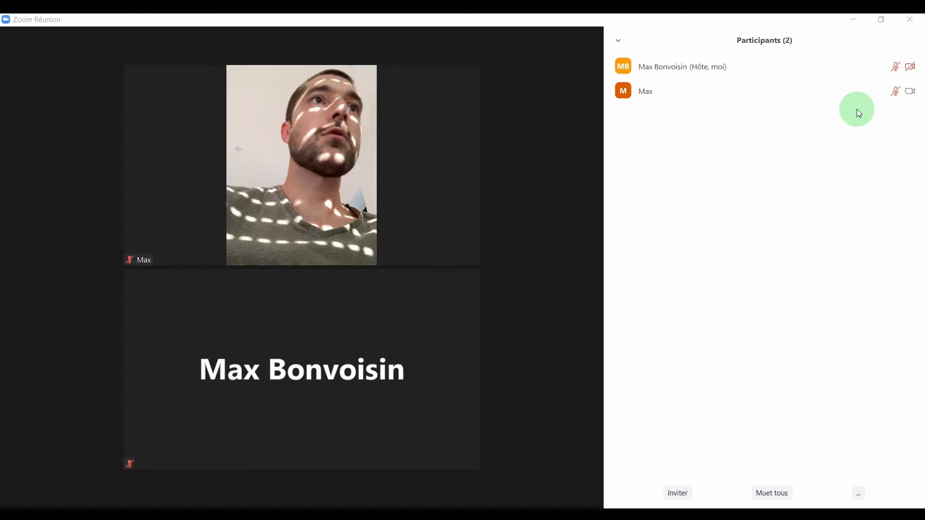
# Stop the other participant's video with Plus > Arrêter la vidéo.
pyautogui.moveTo(383, 224)
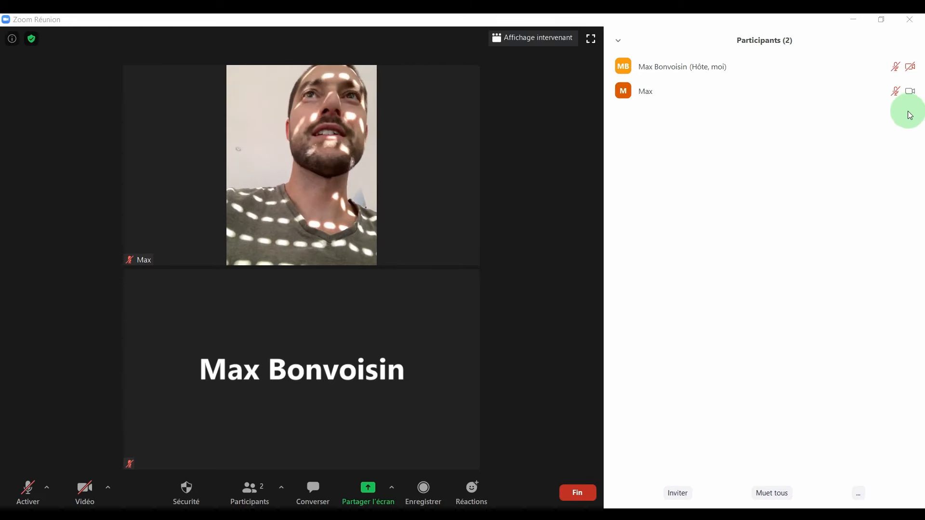
pyautogui.click(898, 93)
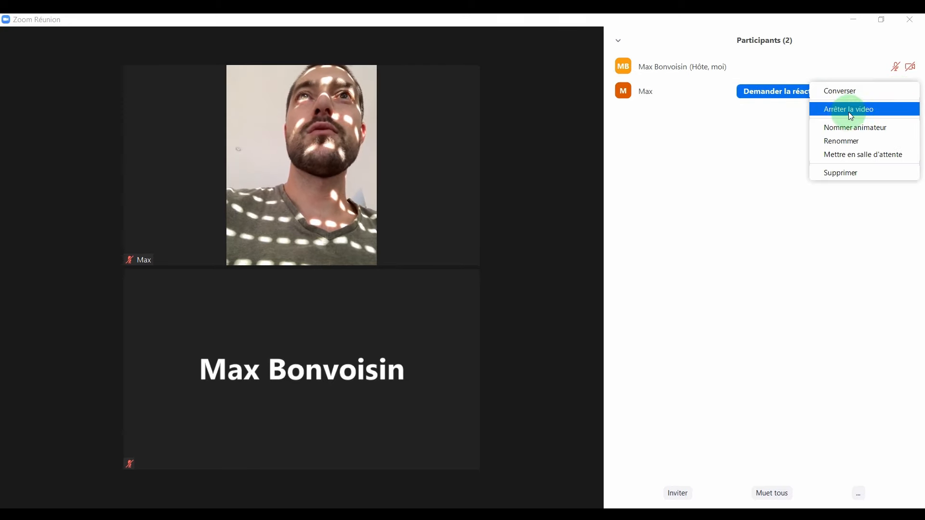
pyautogui.click(847, 111)
pyautogui.click(901, 93)
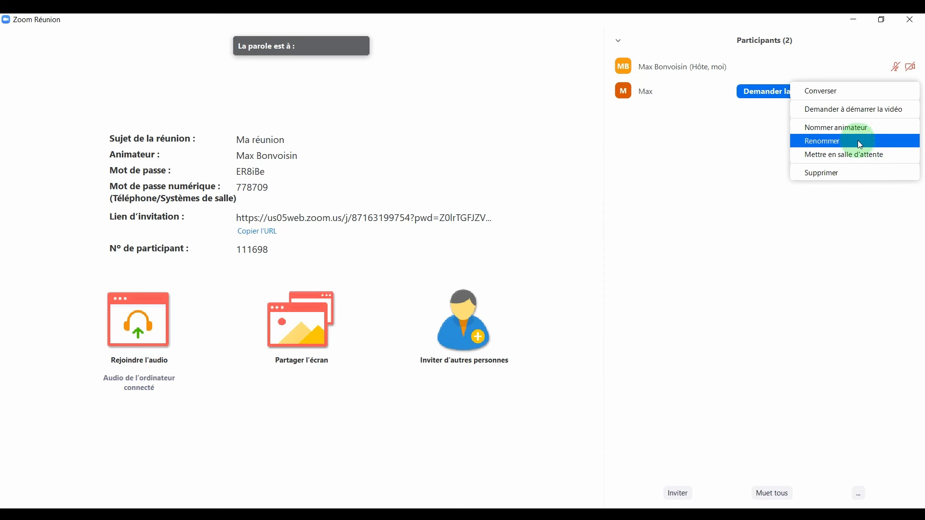
# Cancel a rename, put the participant in the waiting room, then admit them back.
pyautogui.click(856, 141)
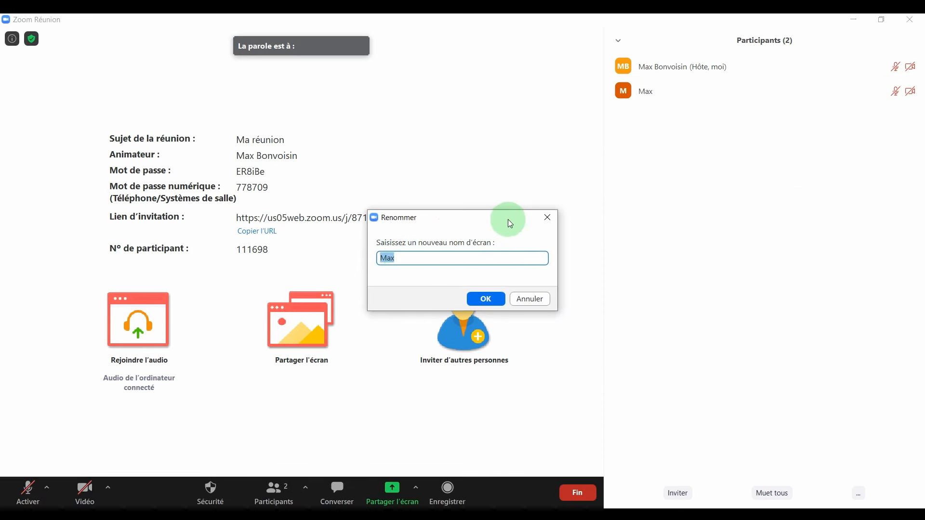
pyautogui.click(547, 220)
pyautogui.click(902, 91)
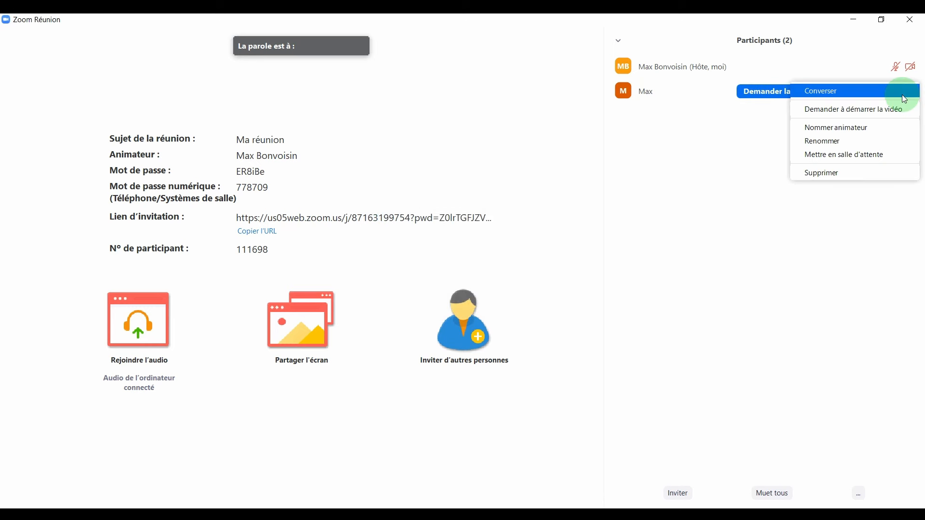
pyautogui.click(878, 155)
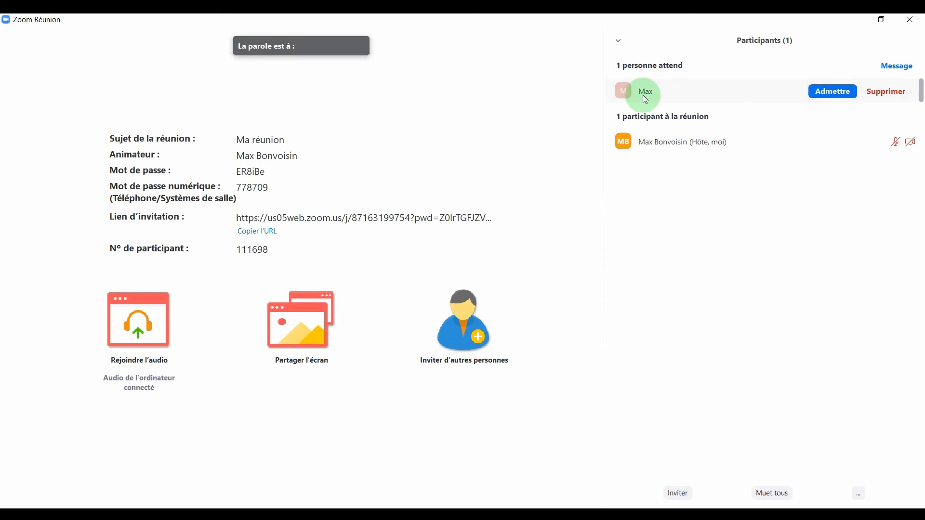
pyautogui.moveTo(770, 87)
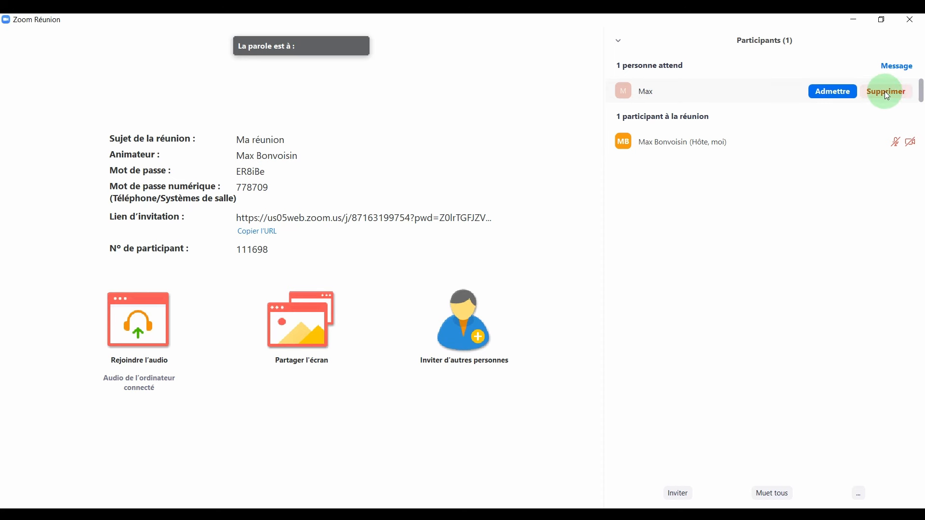
pyautogui.click(834, 91)
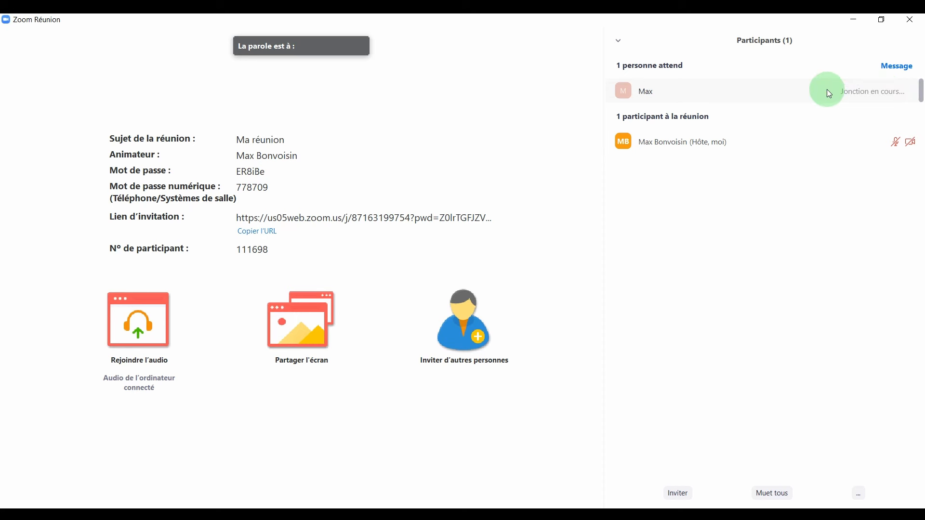
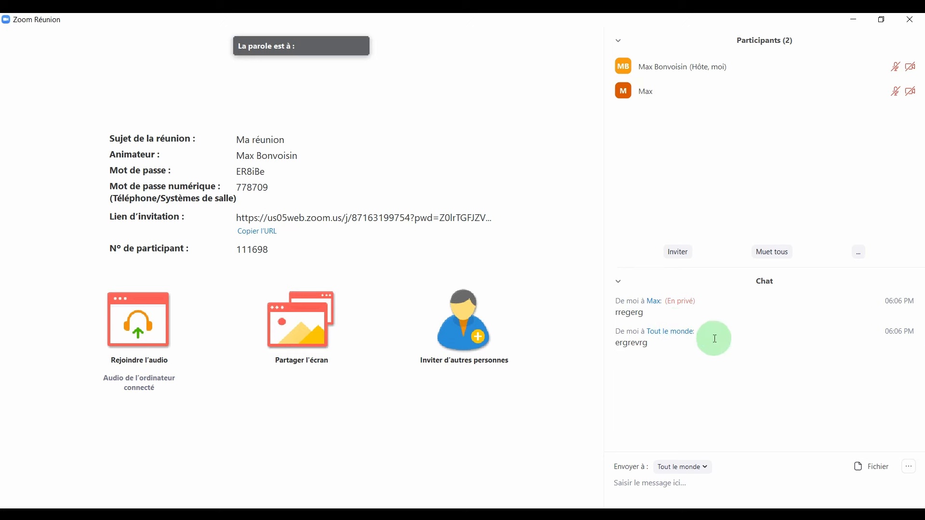
# Open the Inviter window from the Participants panel to invite people by e-mail or link.
pyautogui.click(677, 252)
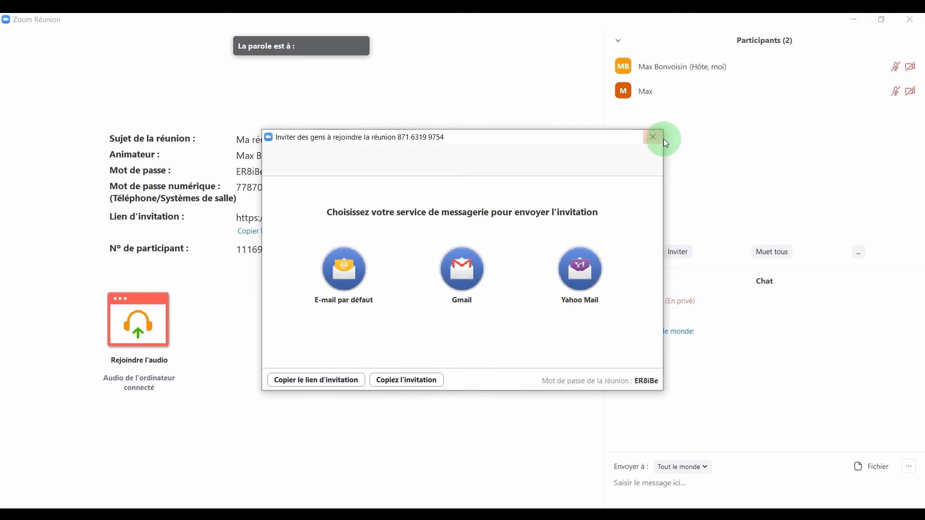
# Close the invitation window and show the host's participant-management options.
pyautogui.click(660, 137)
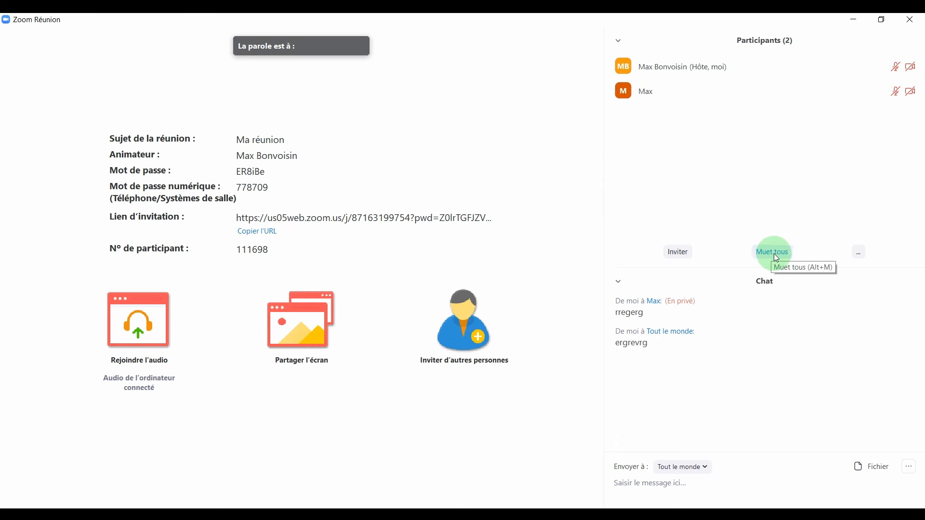
pyautogui.click(860, 253)
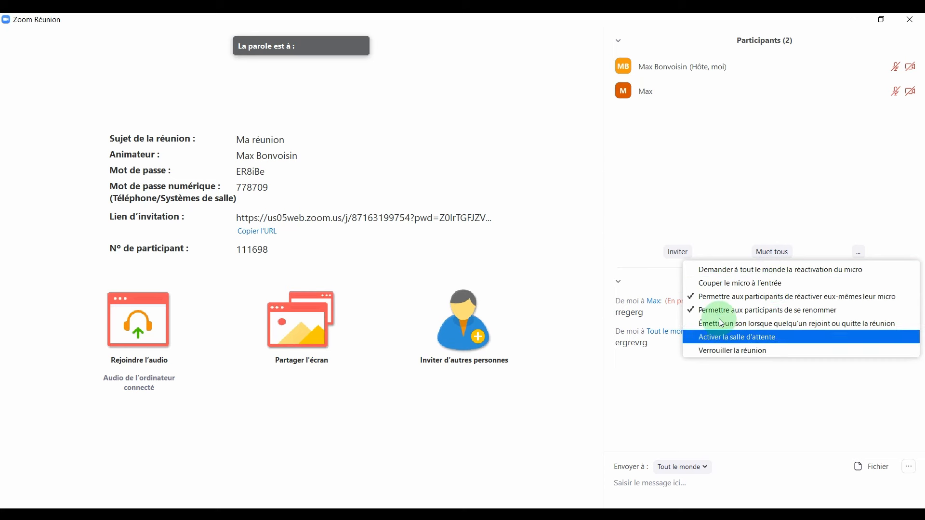
pyautogui.click(750, 212)
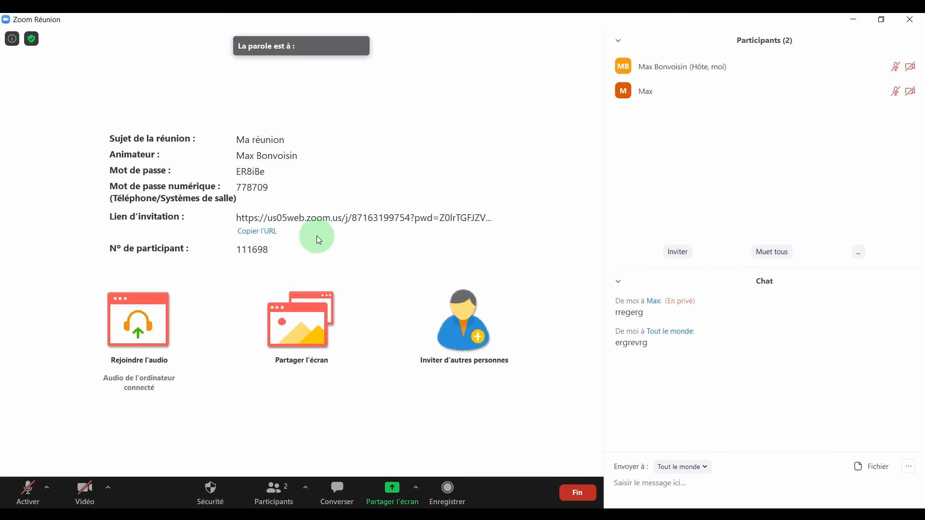
pyautogui.click(27, 492)
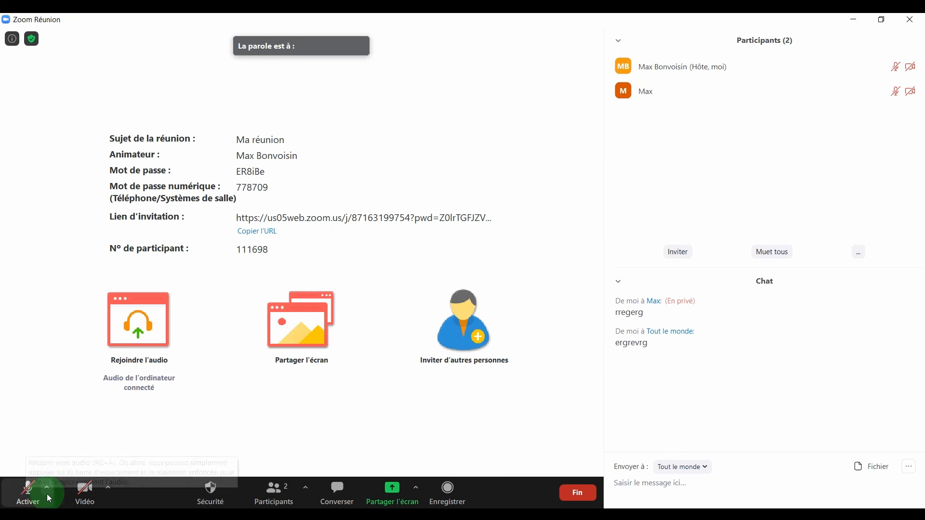
pyautogui.click(47, 491)
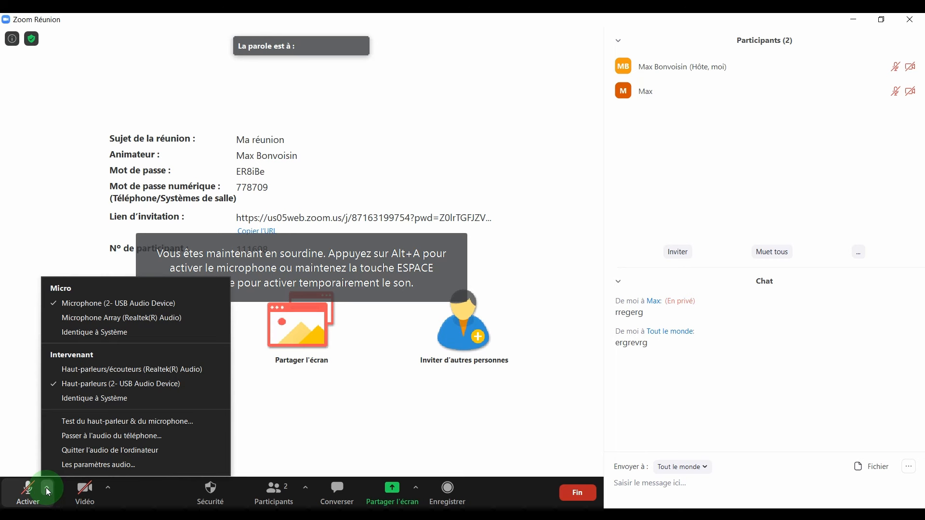
pyautogui.click(126, 302)
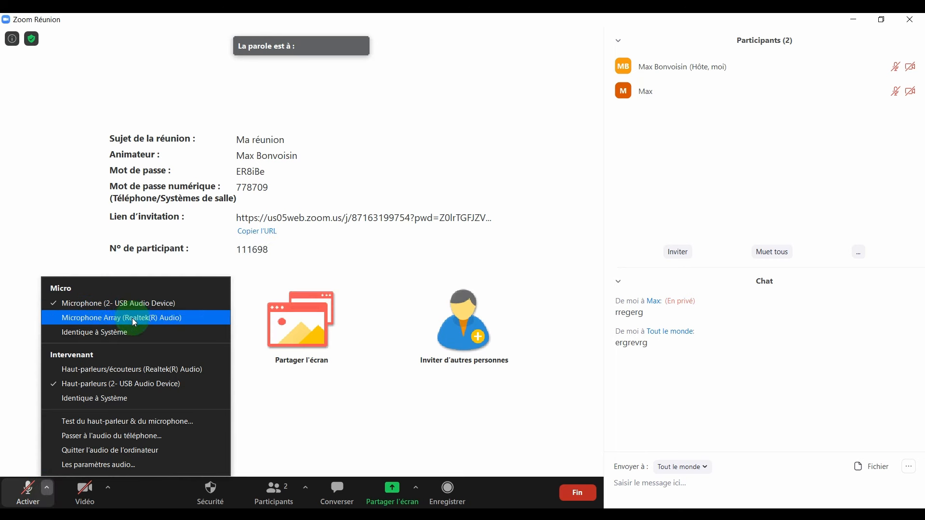
pyautogui.click(120, 333)
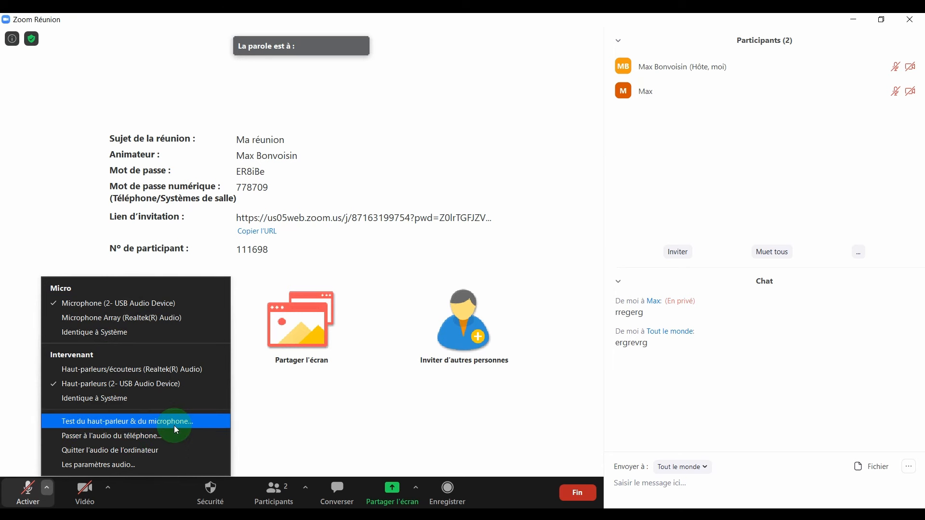
pyautogui.click(207, 418)
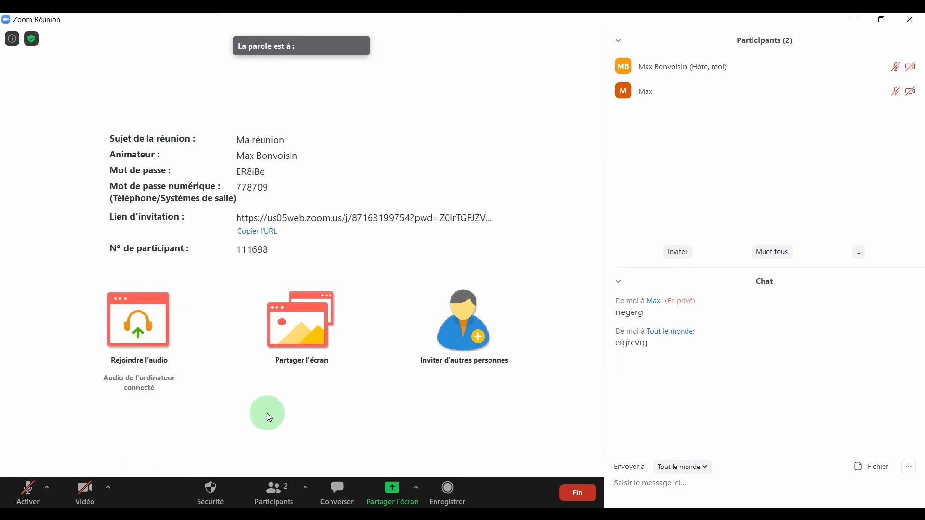
# Turn the video on with the Integrated Webcam and open Choisir un arrière-plan virtuel.
pyautogui.click(84, 490)
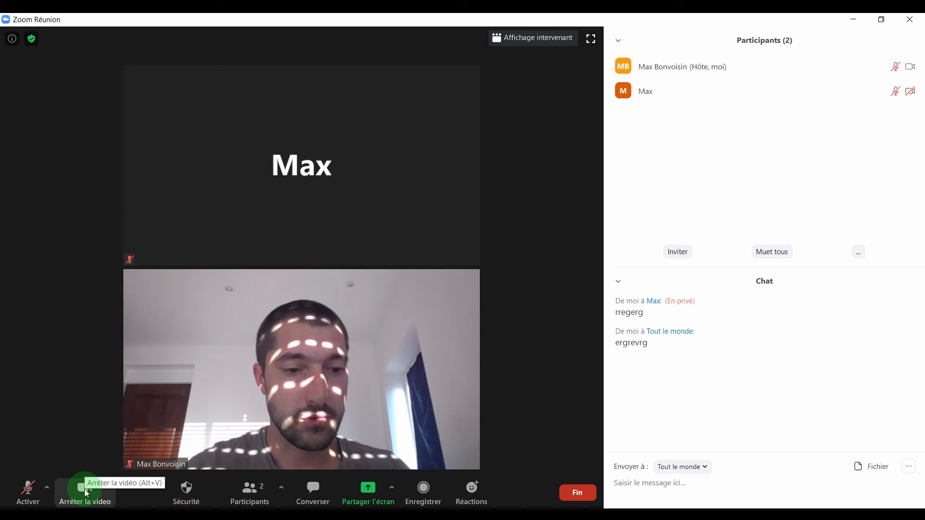
pyautogui.click(91, 494)
pyautogui.click(108, 491)
pyautogui.click(172, 418)
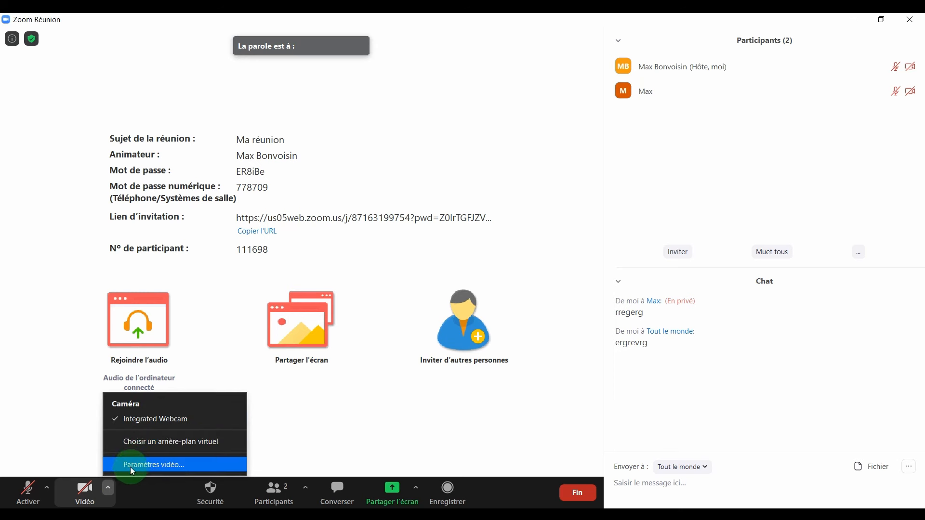
pyautogui.click(92, 492)
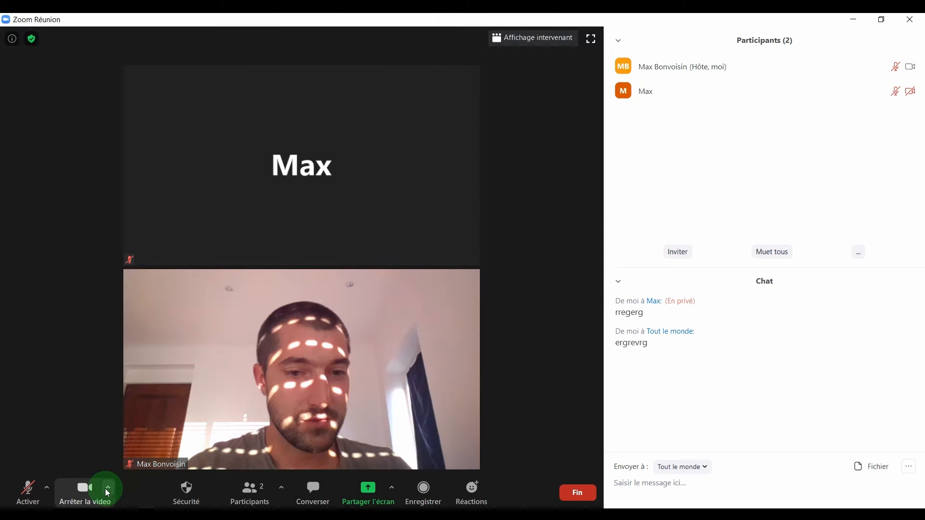
pyautogui.click(108, 488)
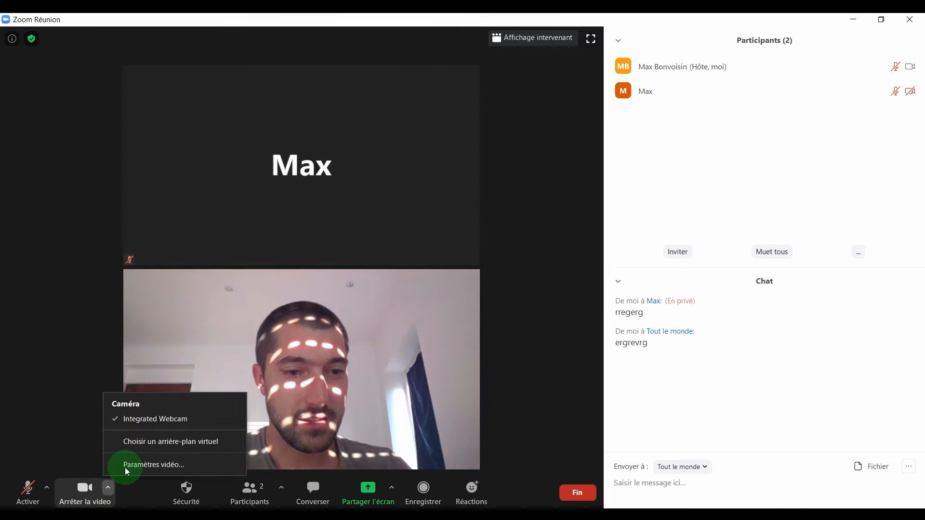
pyautogui.click(165, 441)
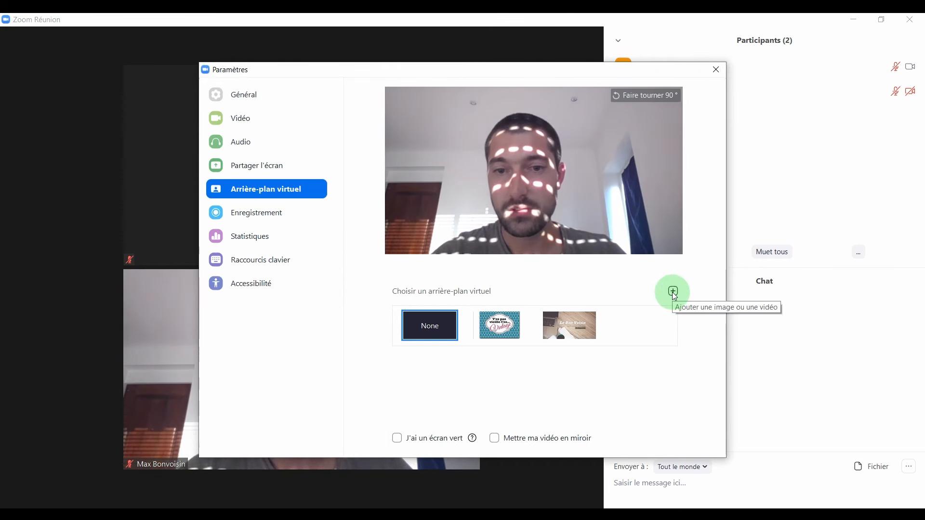
# Apply the laptop-and-desk virtual background with mirror and green screen left off, and close Paramètres.
pyautogui.click(567, 328)
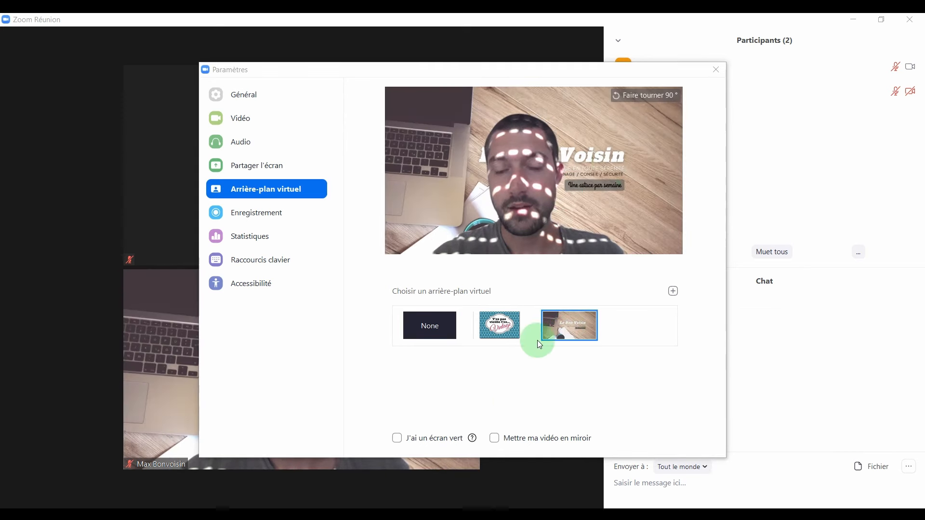
pyautogui.click(495, 438)
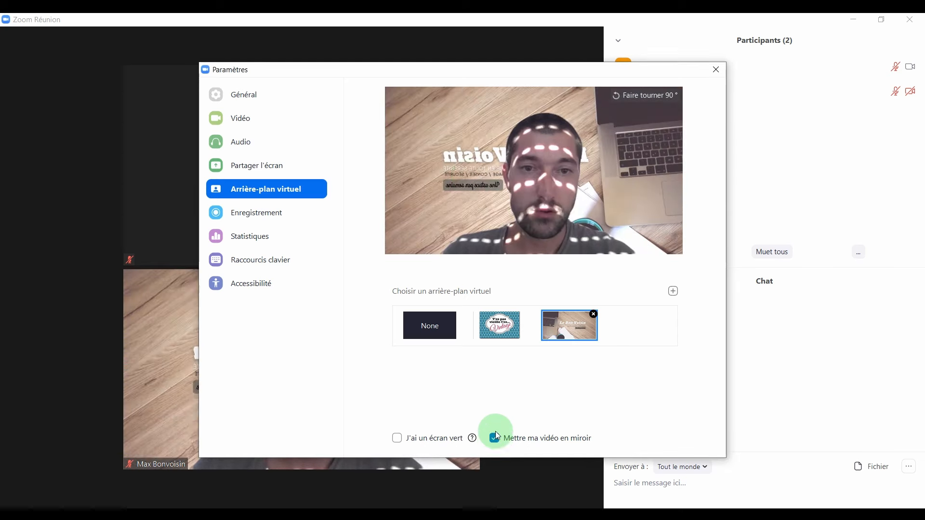
pyautogui.click(494, 438)
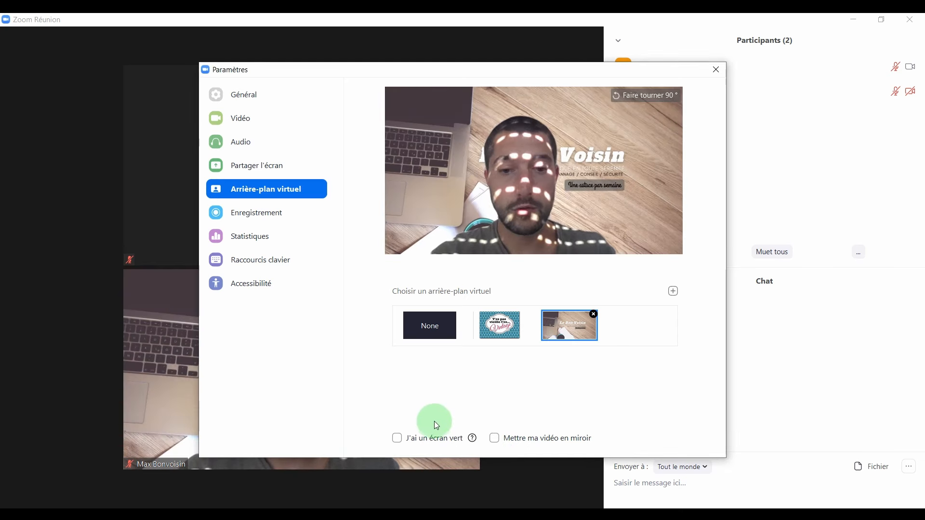
pyautogui.click(398, 439)
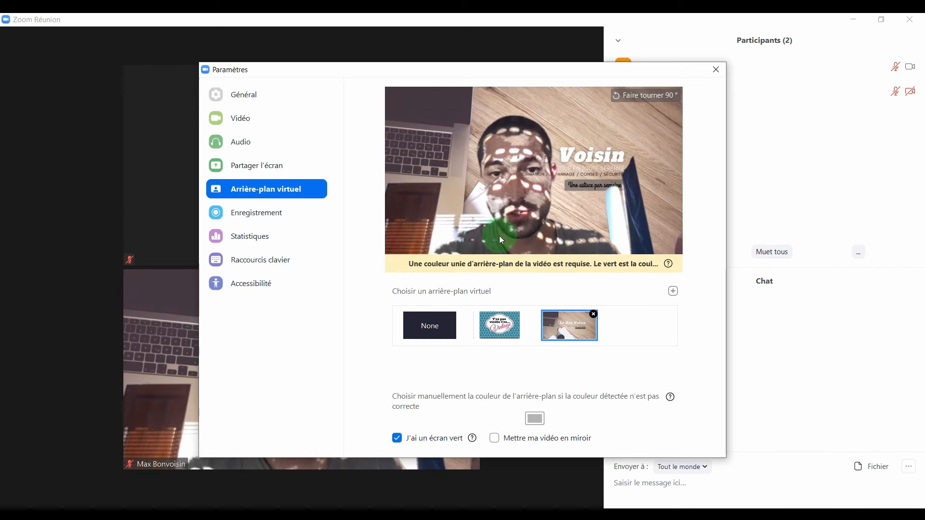
pyautogui.click(398, 437)
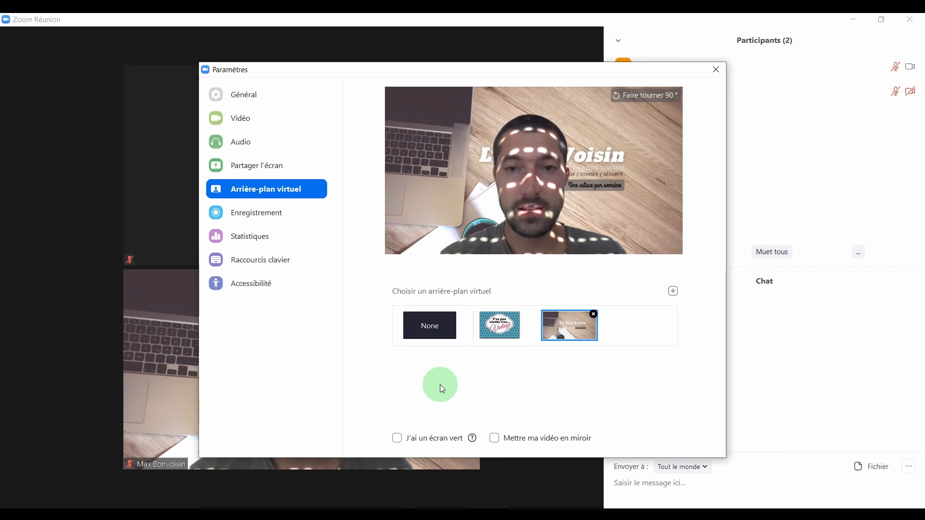
pyautogui.click(716, 70)
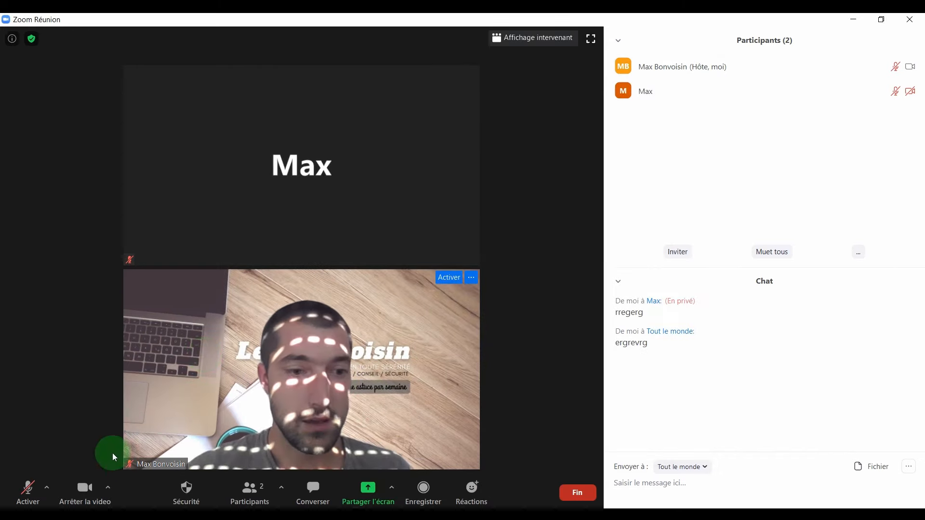
# Turn the webcam off, view the security options, and hide the chat and Participants panels.
pyautogui.click(75, 492)
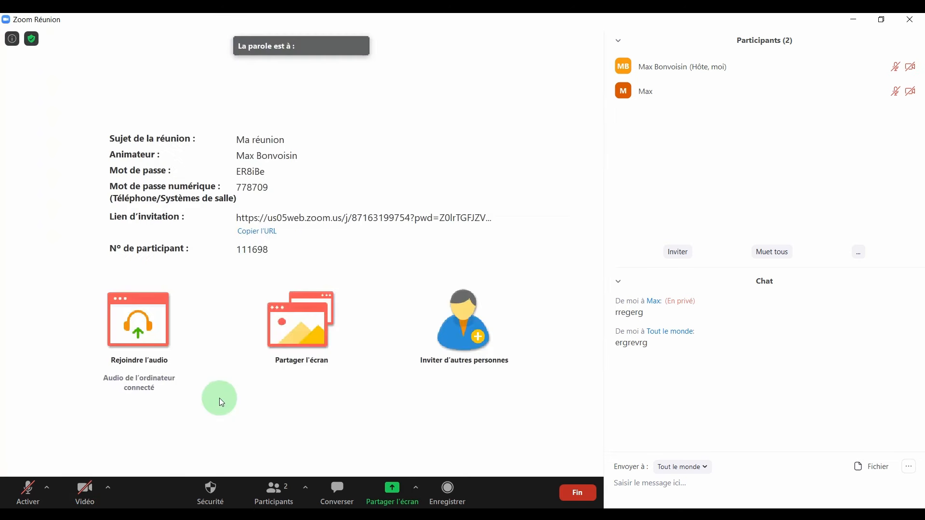
pyautogui.click(210, 493)
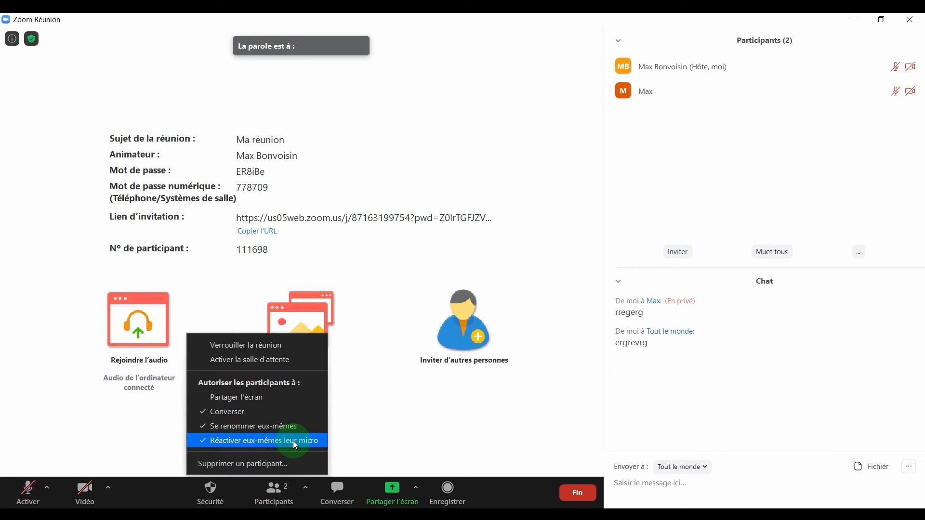
pyautogui.click(338, 494)
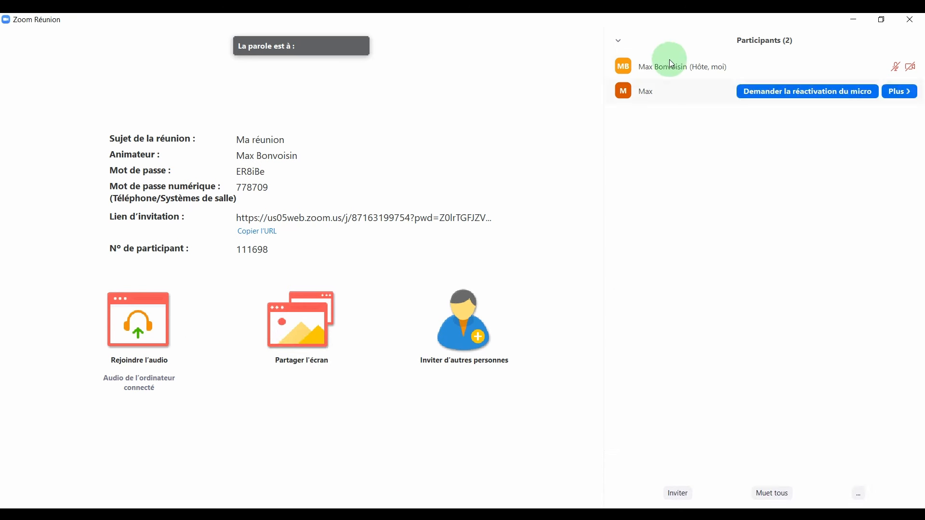
pyautogui.click(615, 43)
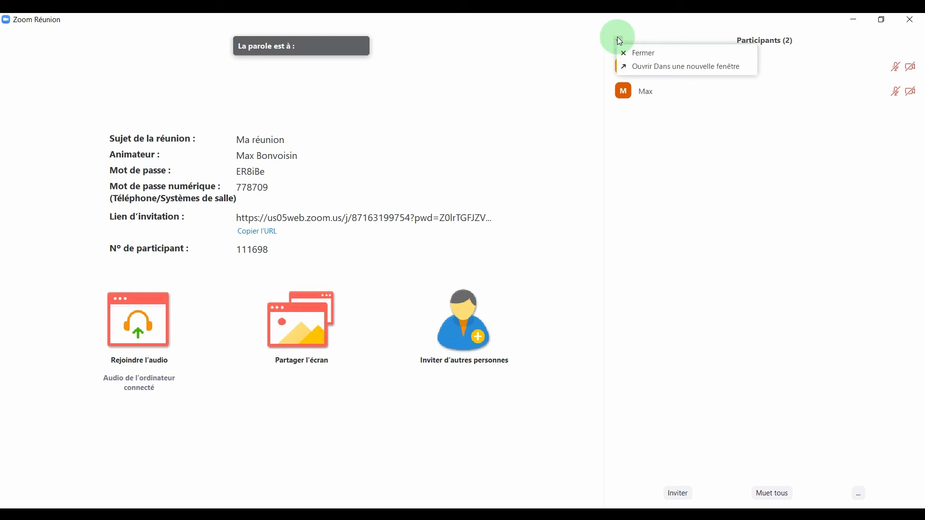
pyautogui.click(640, 52)
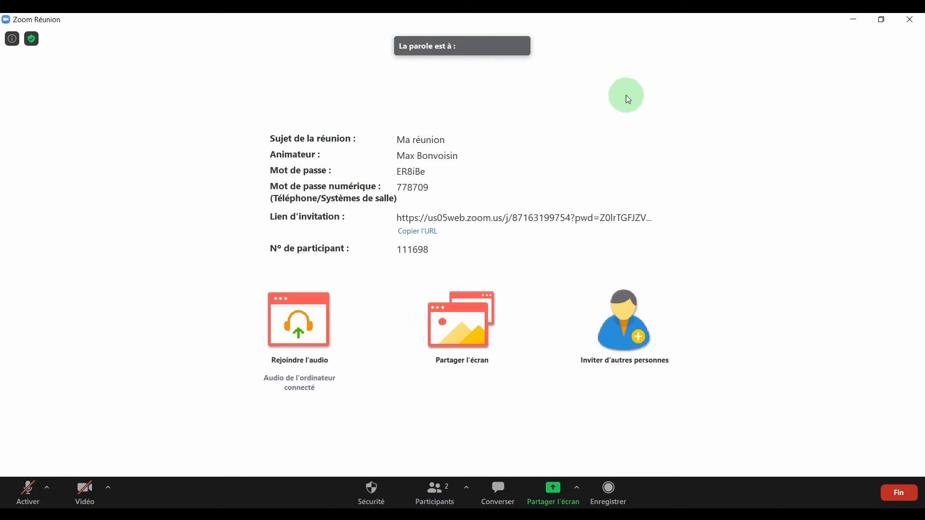
# Reopen the meeting chat and view the Partager l'écran options without changing them.
pyautogui.click(490, 492)
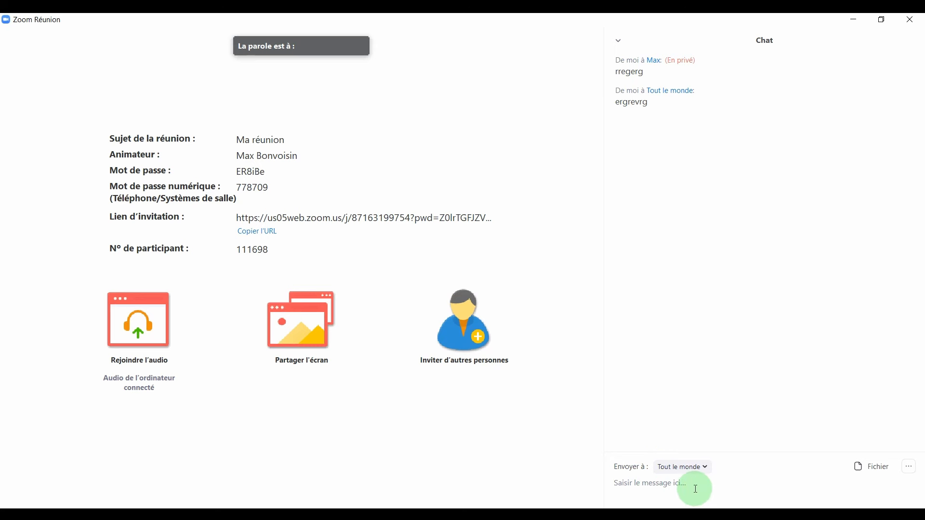
pyautogui.moveTo(411, 476)
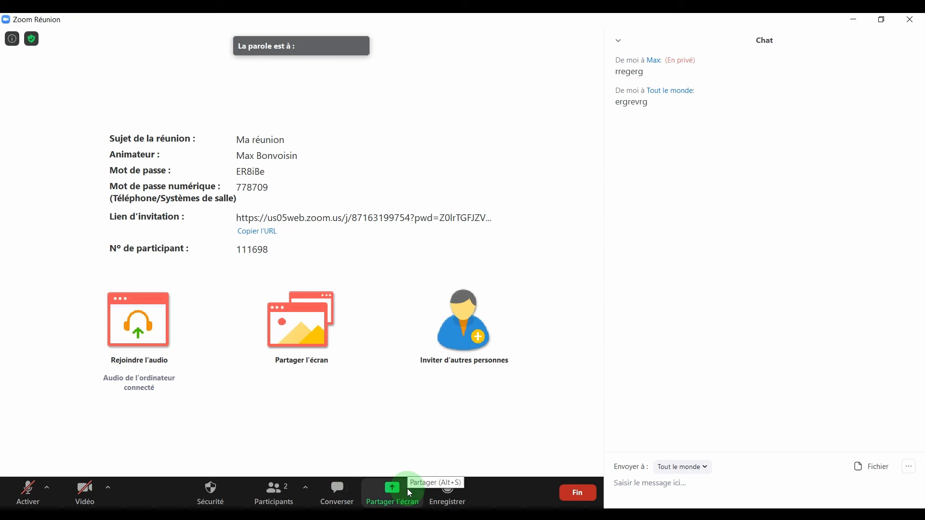
pyautogui.click(416, 488)
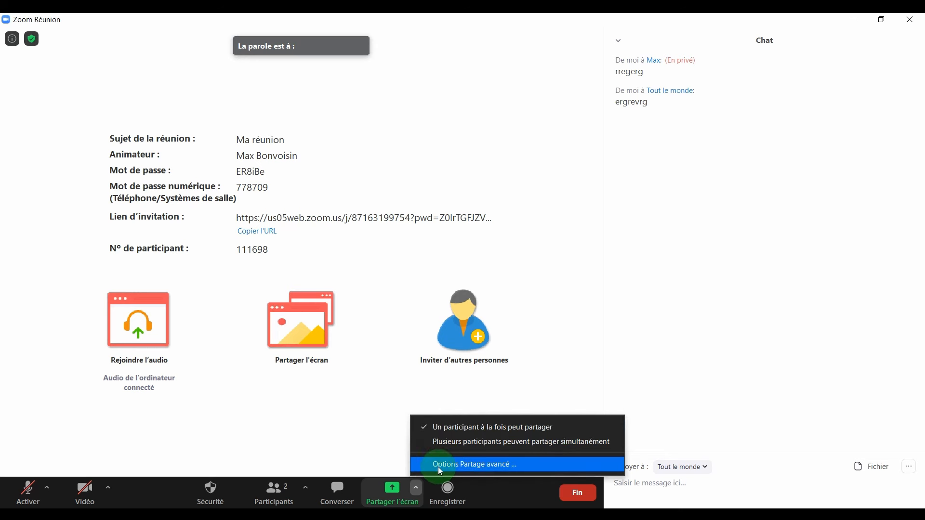
pyautogui.click(368, 460)
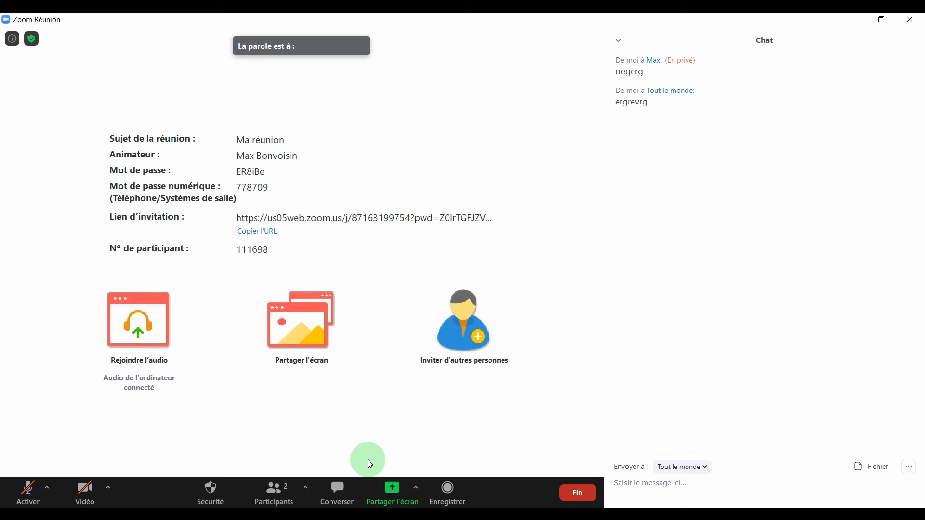
# Share the whole screen (Écran) briefly, then stop sharing.
pyautogui.click(392, 487)
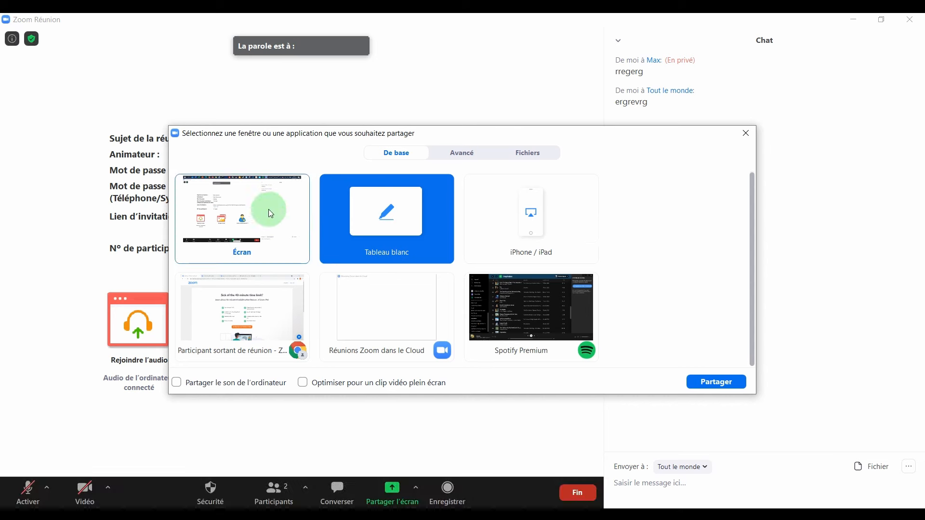
pyautogui.click(242, 213)
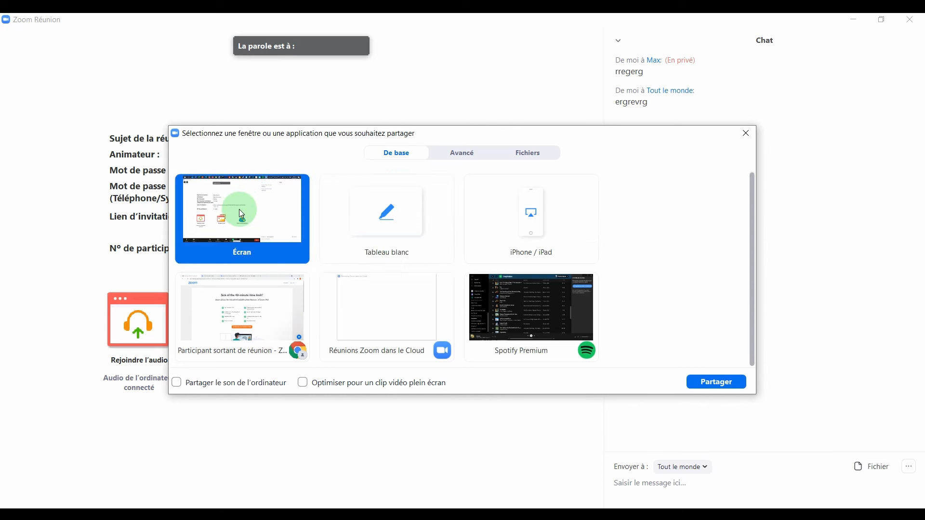
pyautogui.click(729, 383)
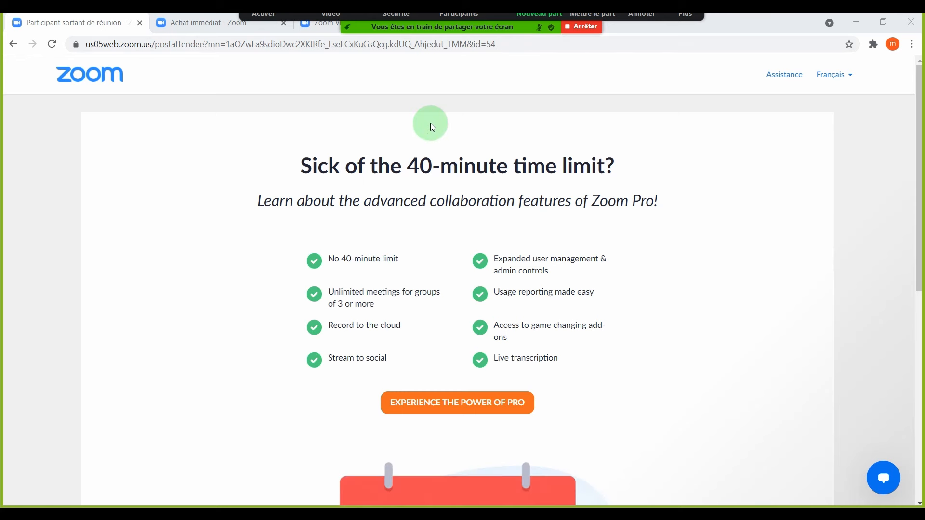
pyautogui.click(580, 19)
# Start sharing a blank Tableau blanc with the participants.
pyautogui.click(393, 491)
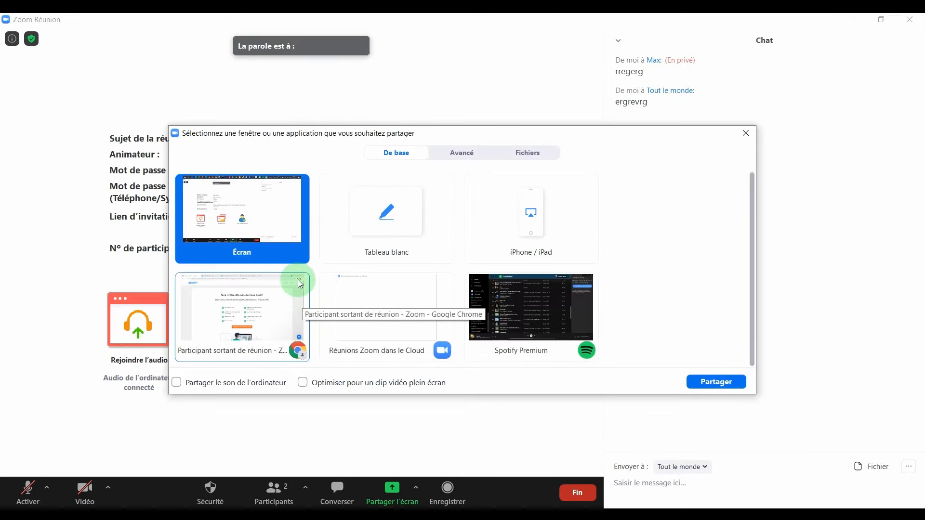
pyautogui.click(380, 228)
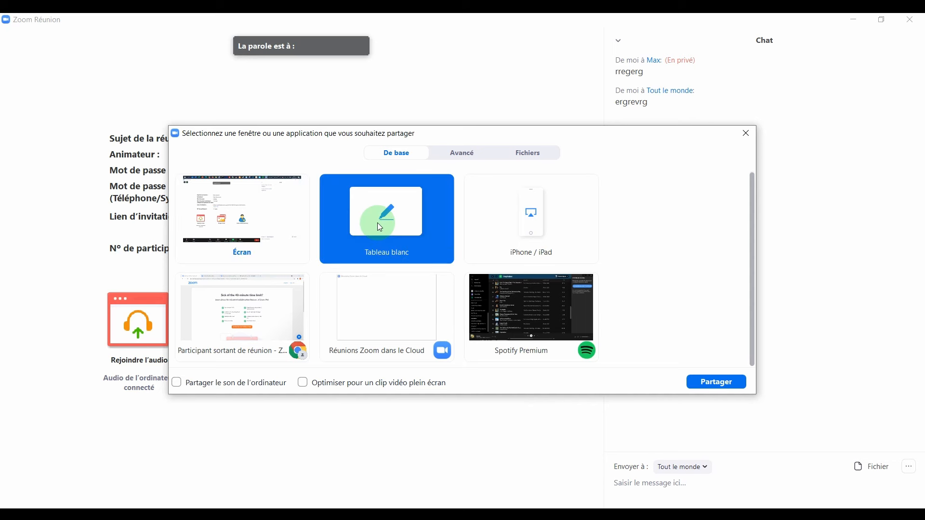
pyautogui.click(716, 383)
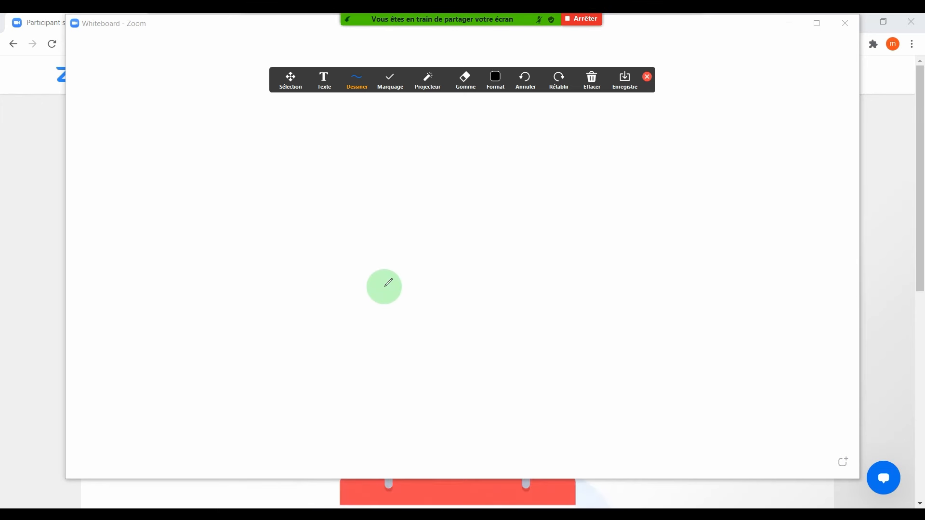
# Draw a house outline on the whiteboard, erase it with Gomme, and end the share.
pyautogui.moveTo(411, 304)
pyautogui.mouseDown()
pyautogui.moveTo(339, 299)
pyautogui.moveTo(339, 196)
pyautogui.moveTo(384, 141)
pyautogui.moveTo(423, 205)
pyautogui.moveTo(368, 244)
pyautogui.moveTo(421, 240)
pyautogui.moveTo(340, 308)
pyautogui.mouseUp()
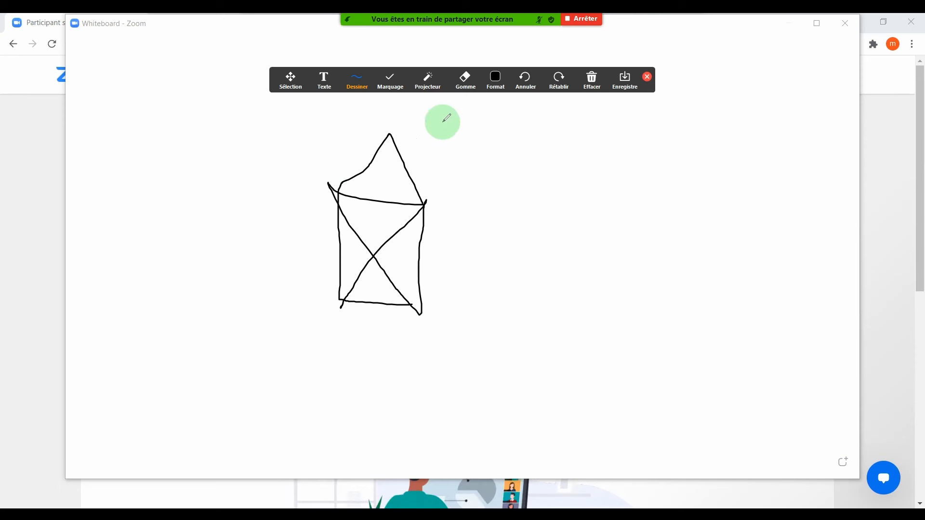
pyautogui.click(465, 78)
pyautogui.click(338, 277)
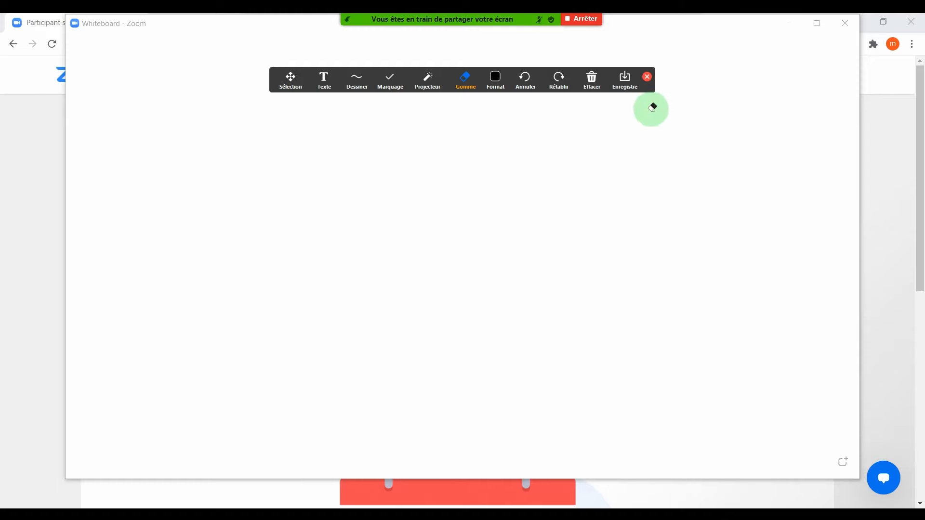
pyautogui.click(584, 21)
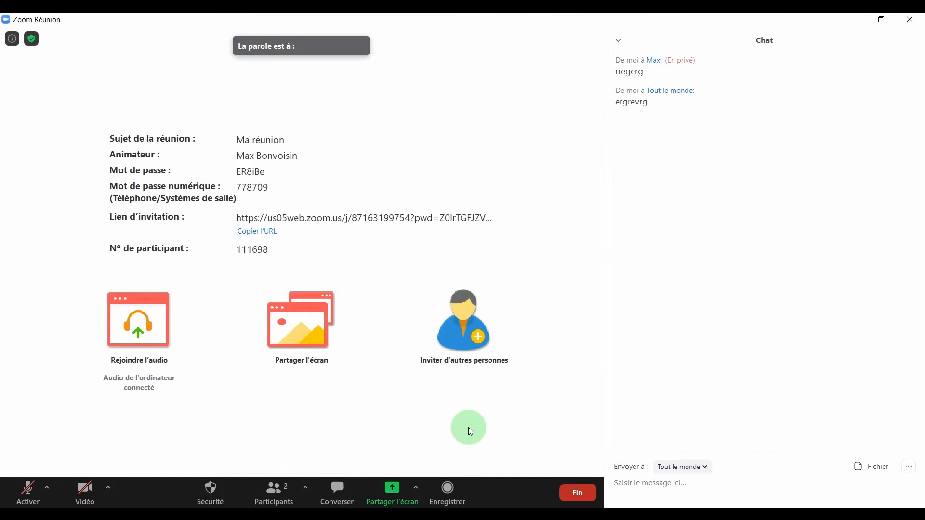
# Share a Portion d'écran, enlarge and move the frame over the headline, then stop sharing.
pyautogui.click(396, 487)
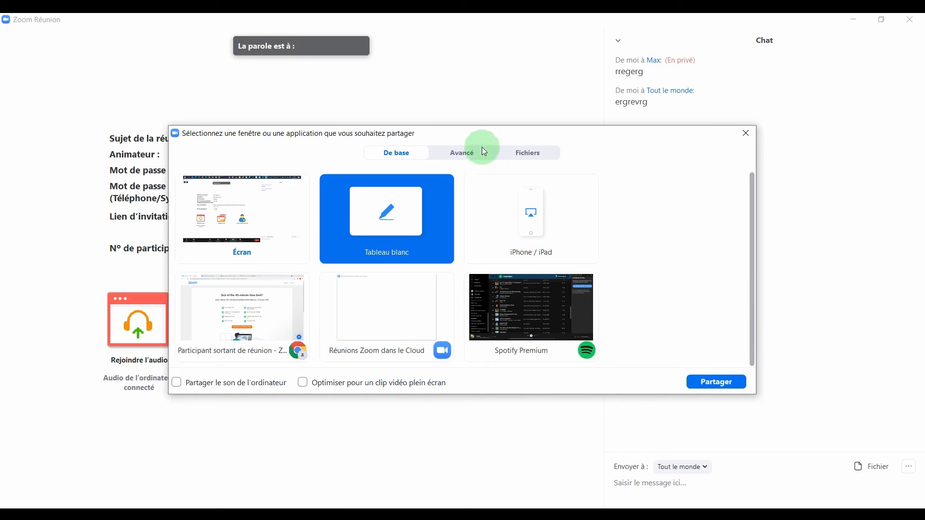
pyautogui.click(465, 158)
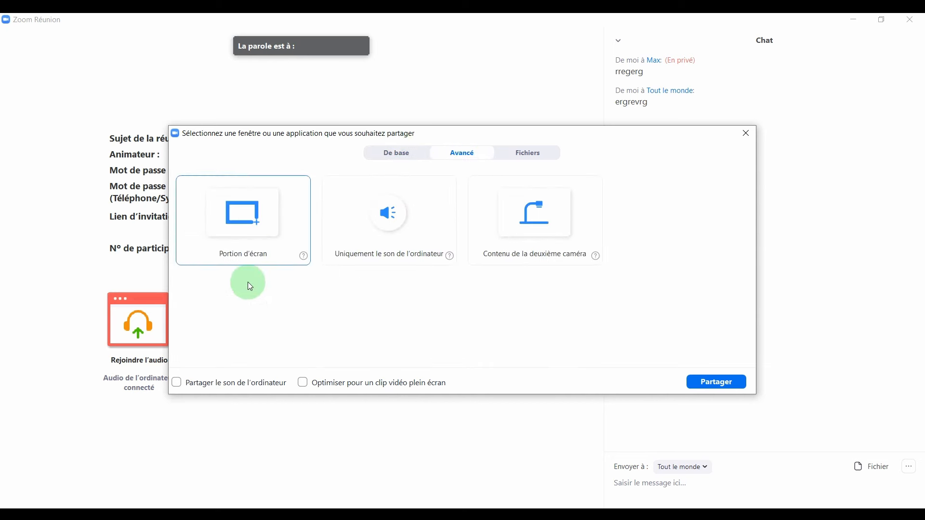
pyautogui.click(258, 224)
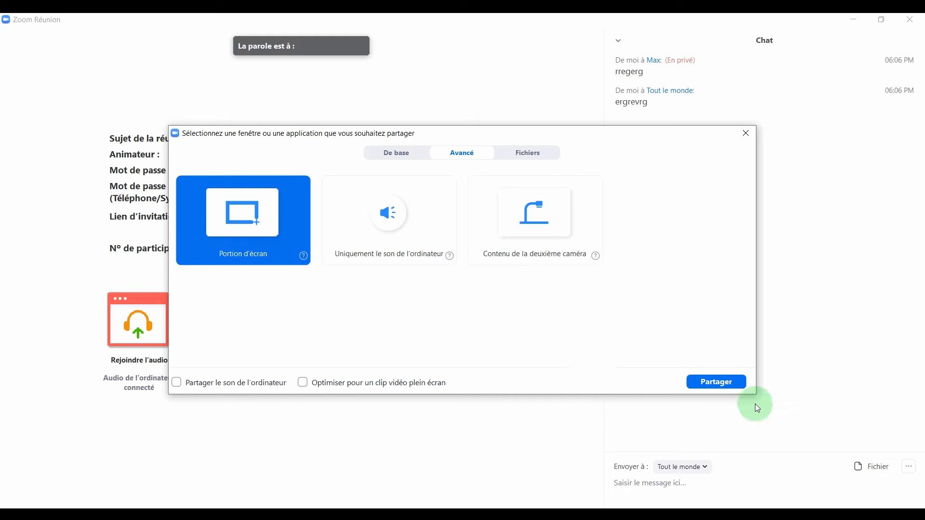
pyautogui.click(722, 382)
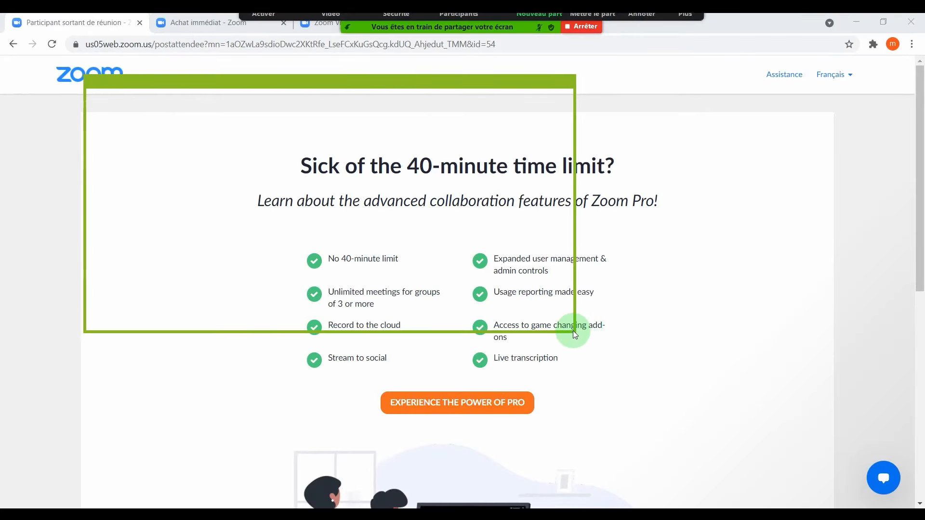
pyautogui.moveTo(575, 332); pyautogui.dragTo(764, 445)
pyautogui.moveTo(470, 89); pyautogui.dragTo(676, 75)
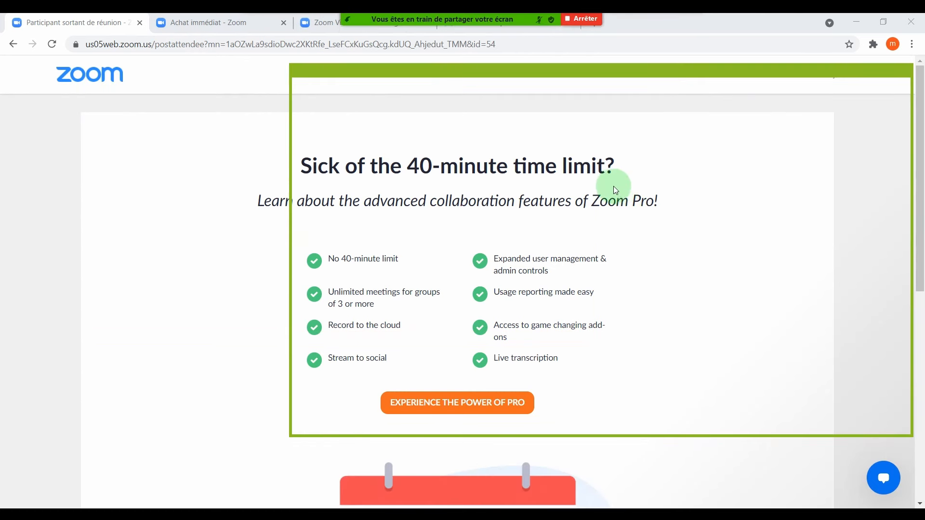
pyautogui.click(592, 20)
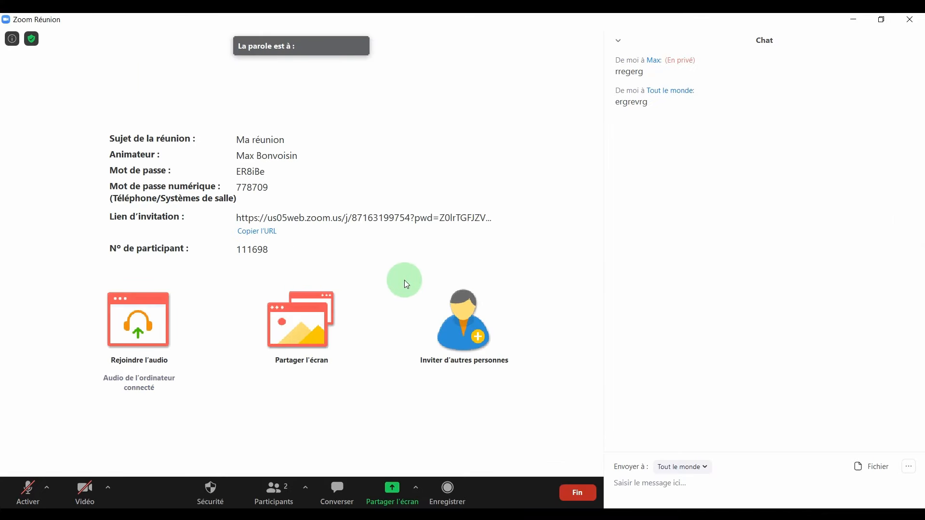
# Dismiss the share picker and start recording the meeting on this computer.
pyautogui.click(392, 491)
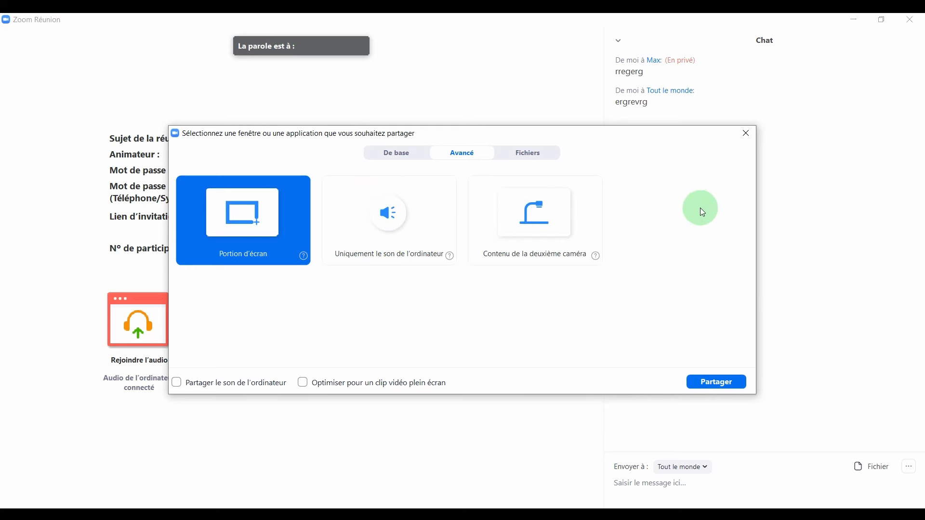
pyautogui.click(746, 133)
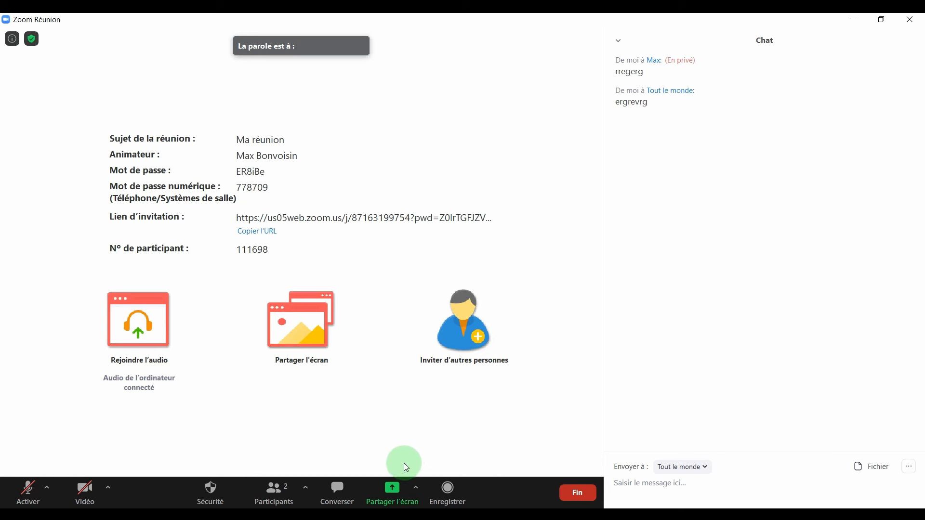
pyautogui.click(450, 489)
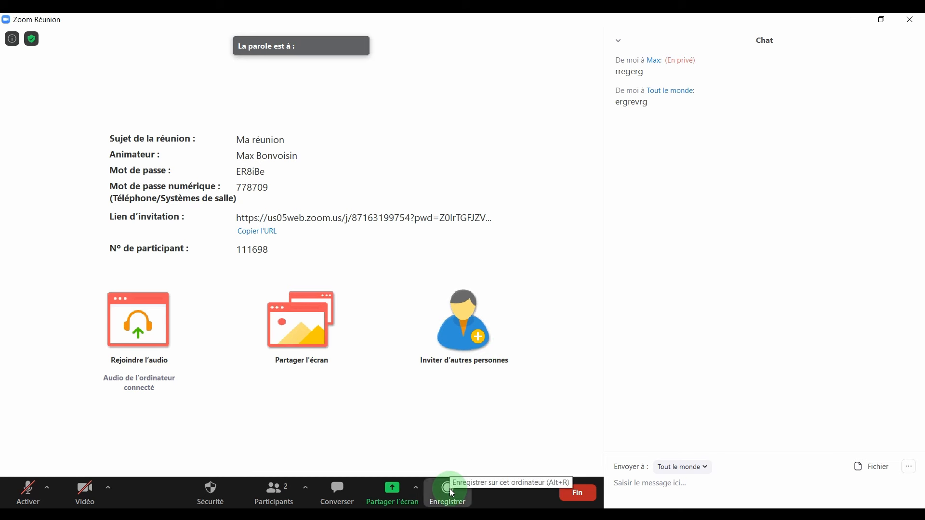